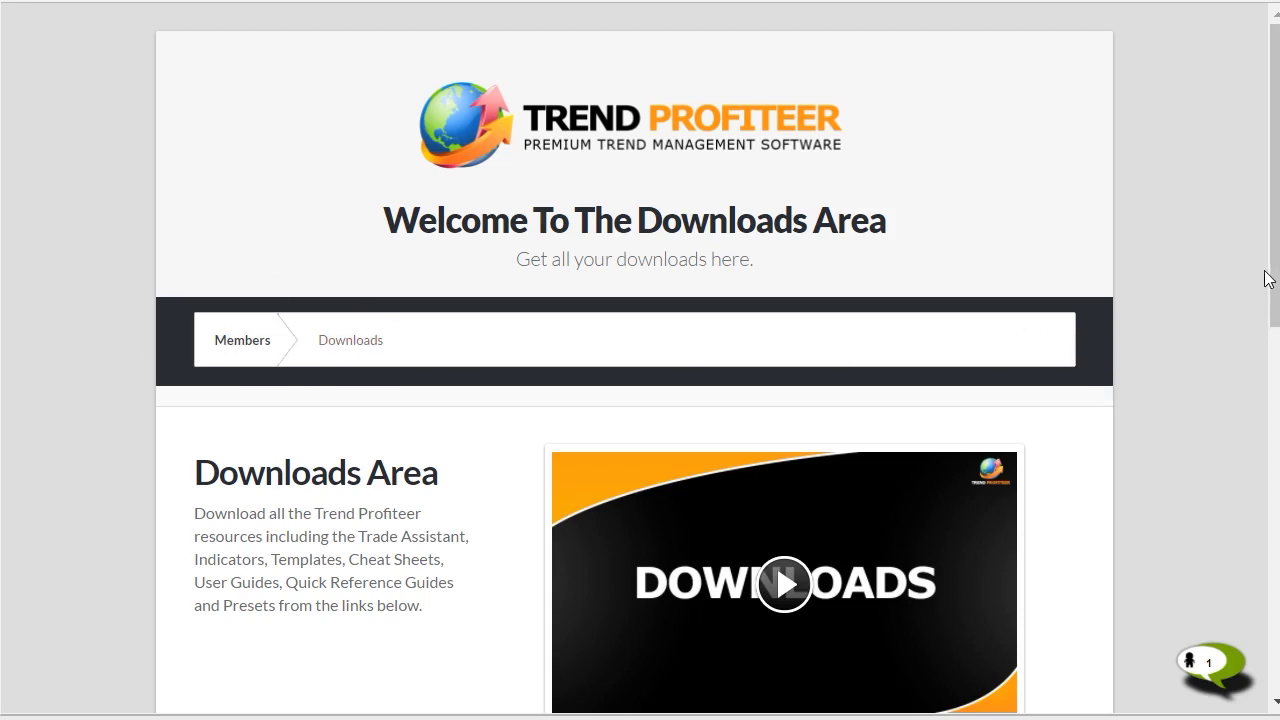
Step: Open the Download Software page from the Trend Profiteer Downloads Area
left_click_drag(1274, 280, 1277, 420)
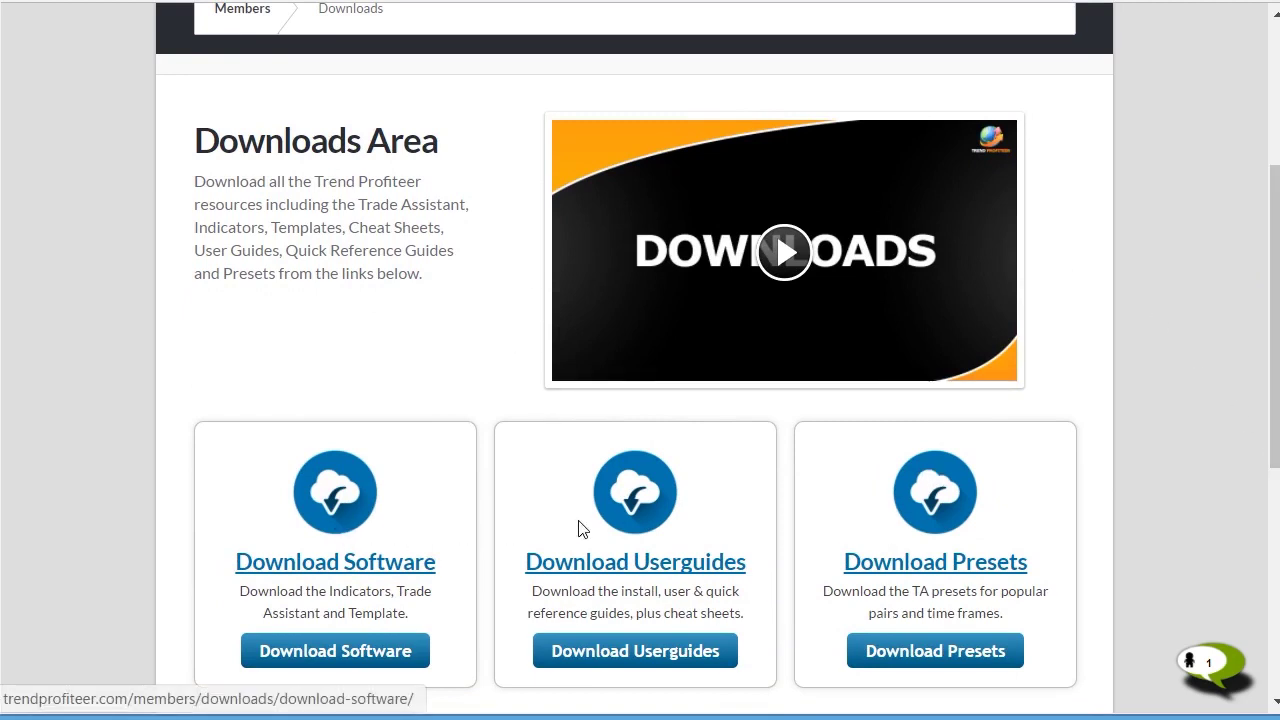
left_click(321, 491)
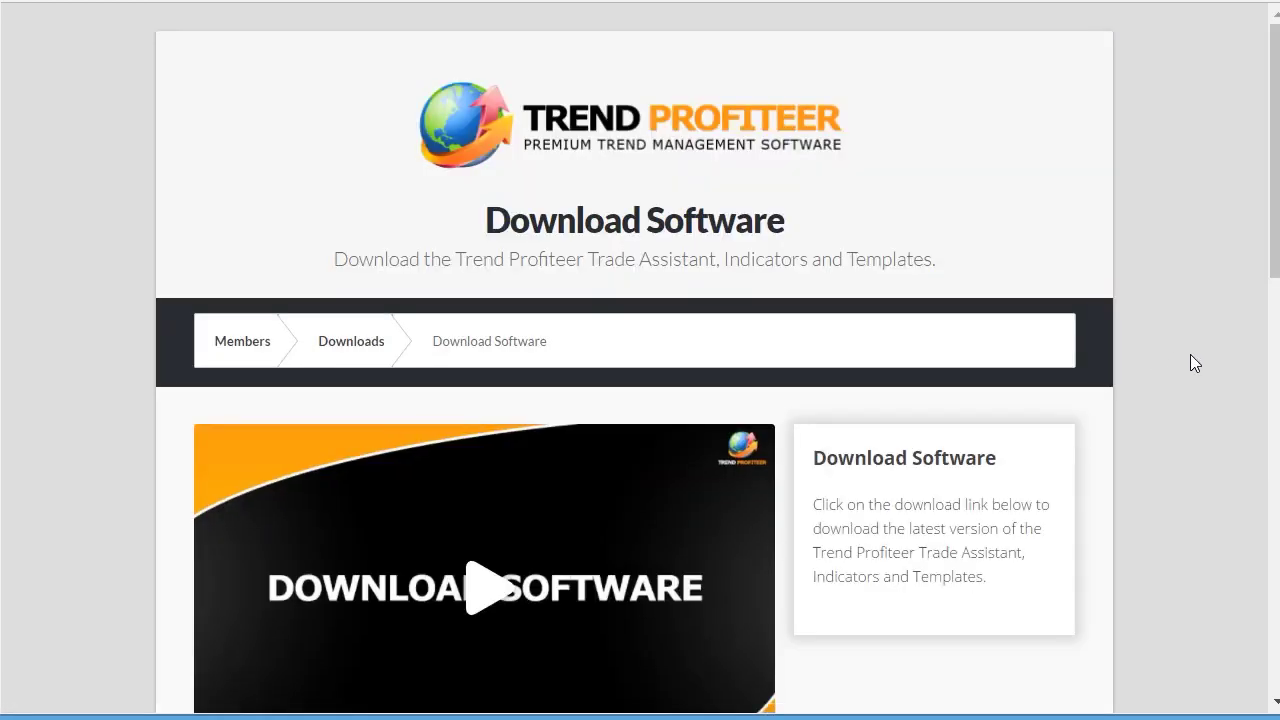
scroll(1190, 363, "down", 3)
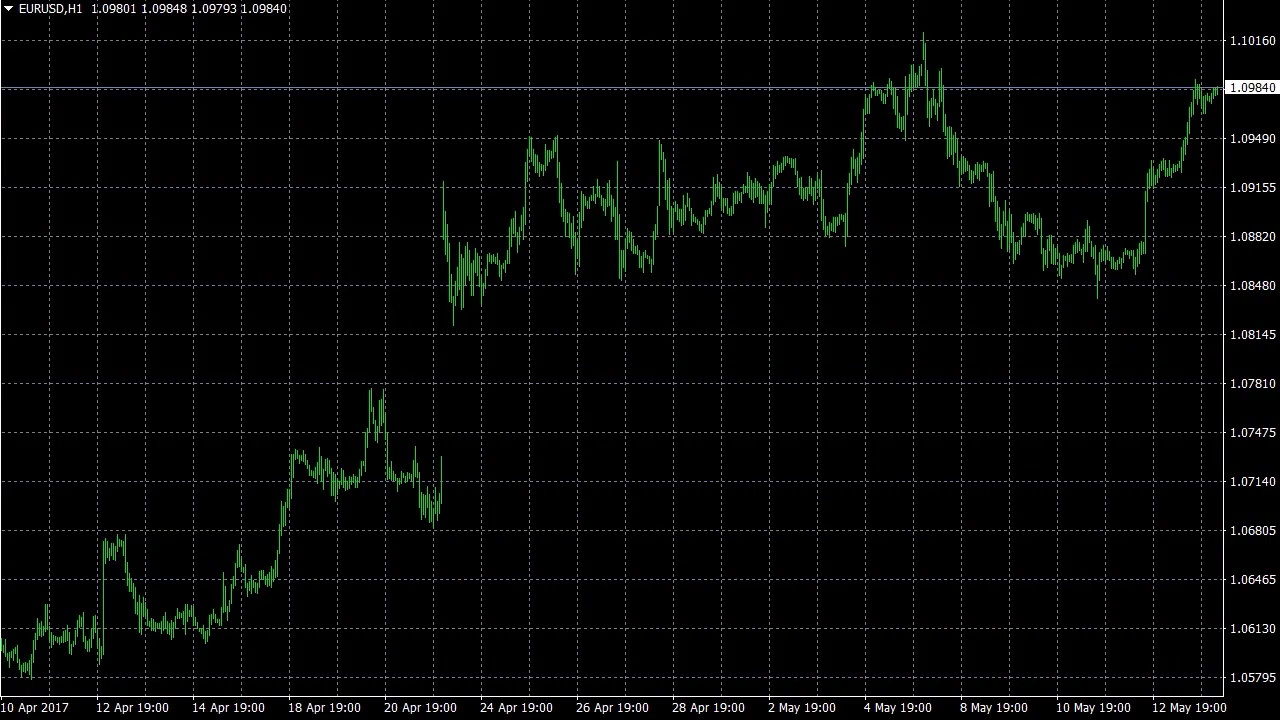
Step: Open the trading terminal's data folder and bring up the extracted Trend Profiteer folder beside it
key("alt+f")
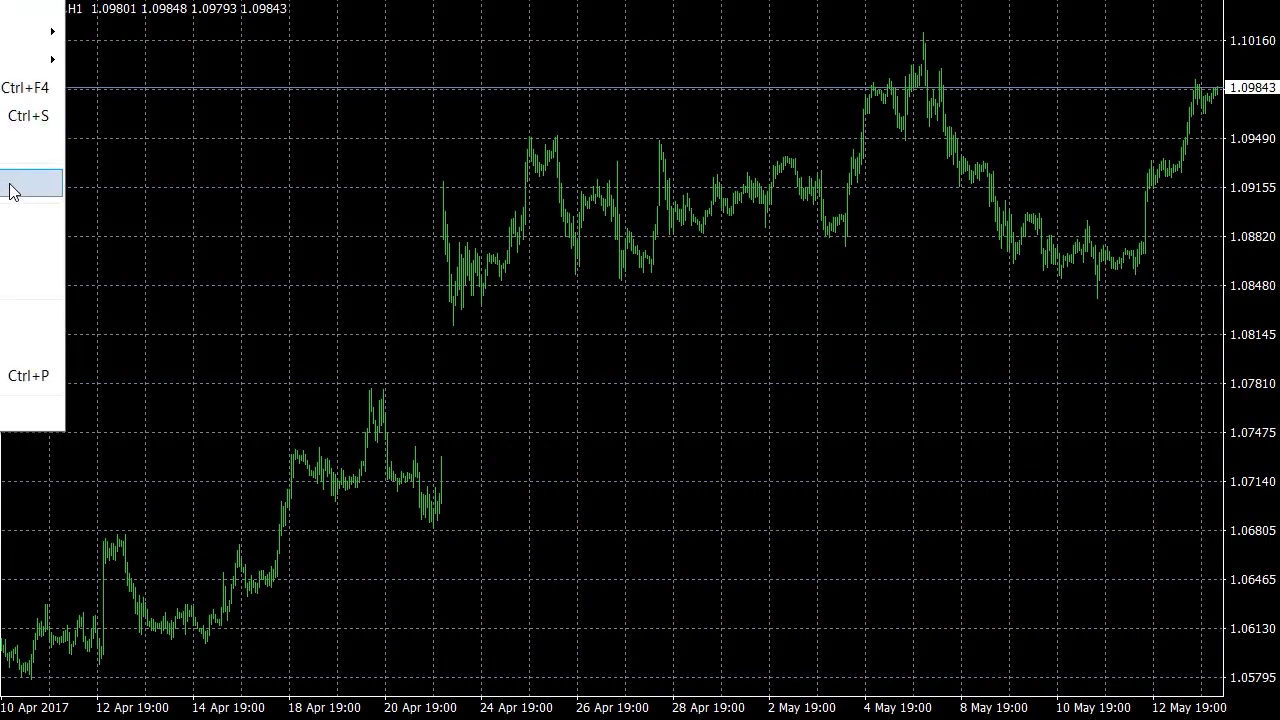
key("Escape")
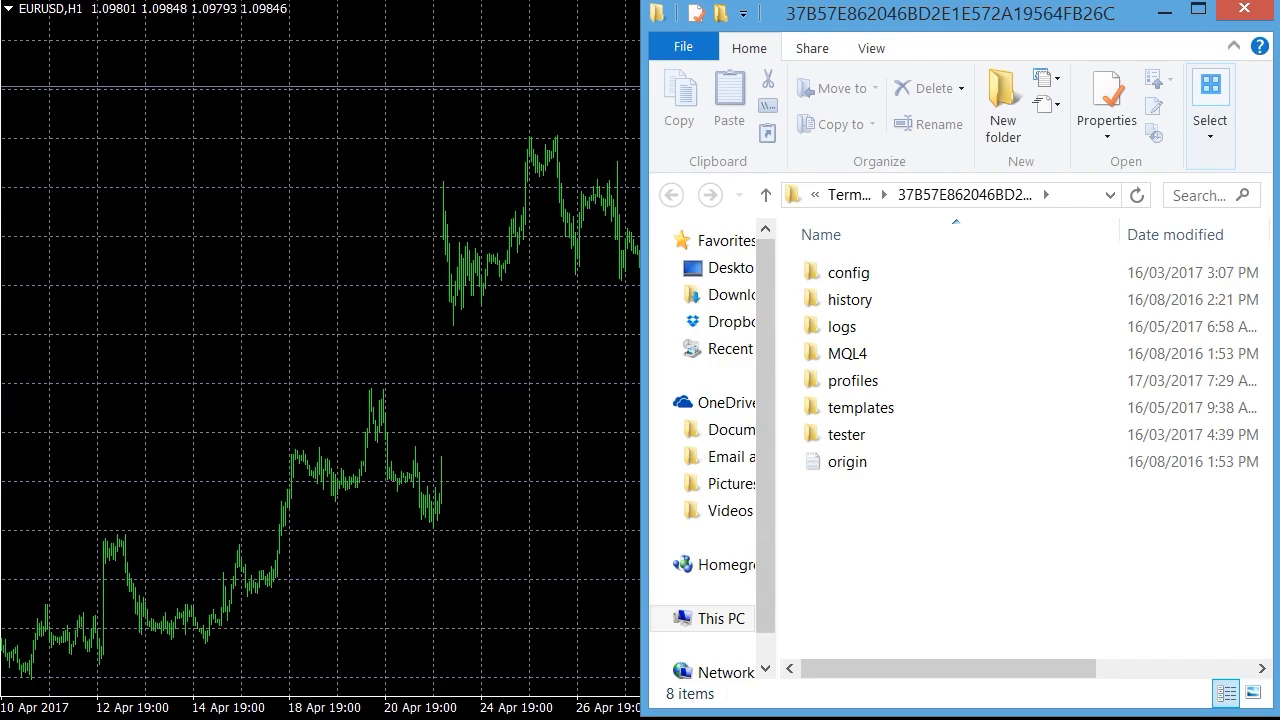
mouse_move(97, 719)
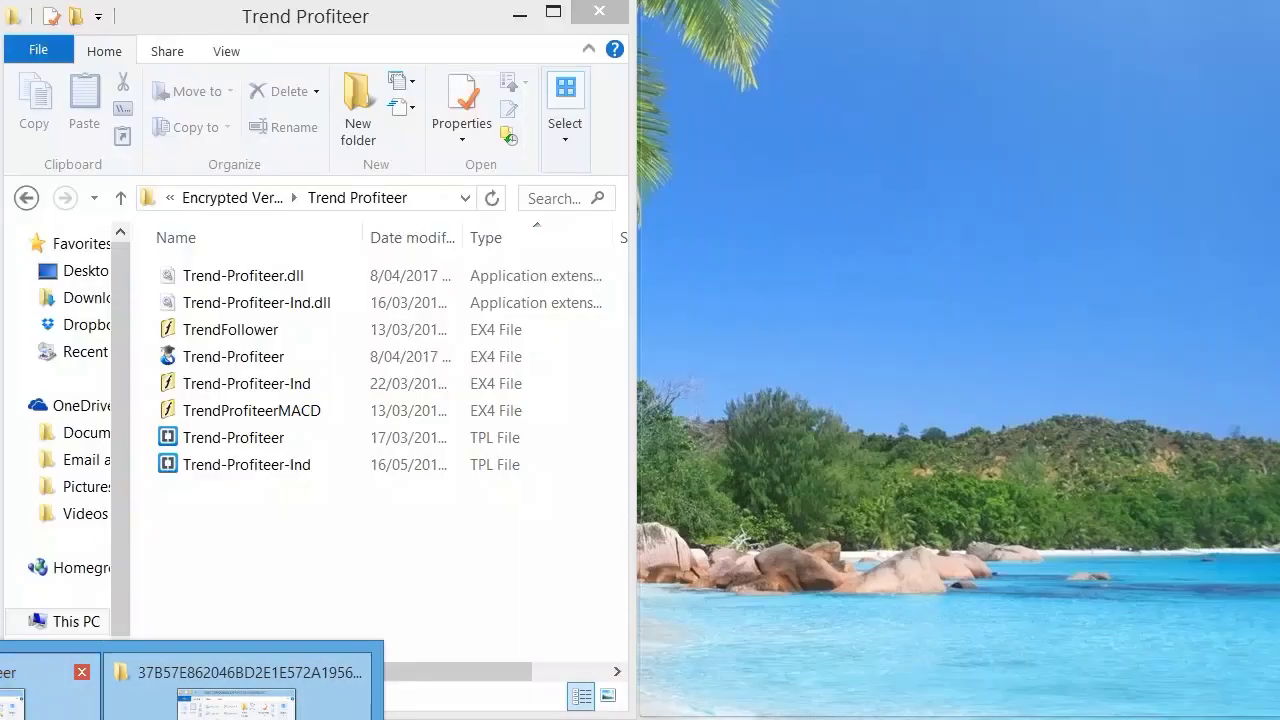
left_click(80, 675)
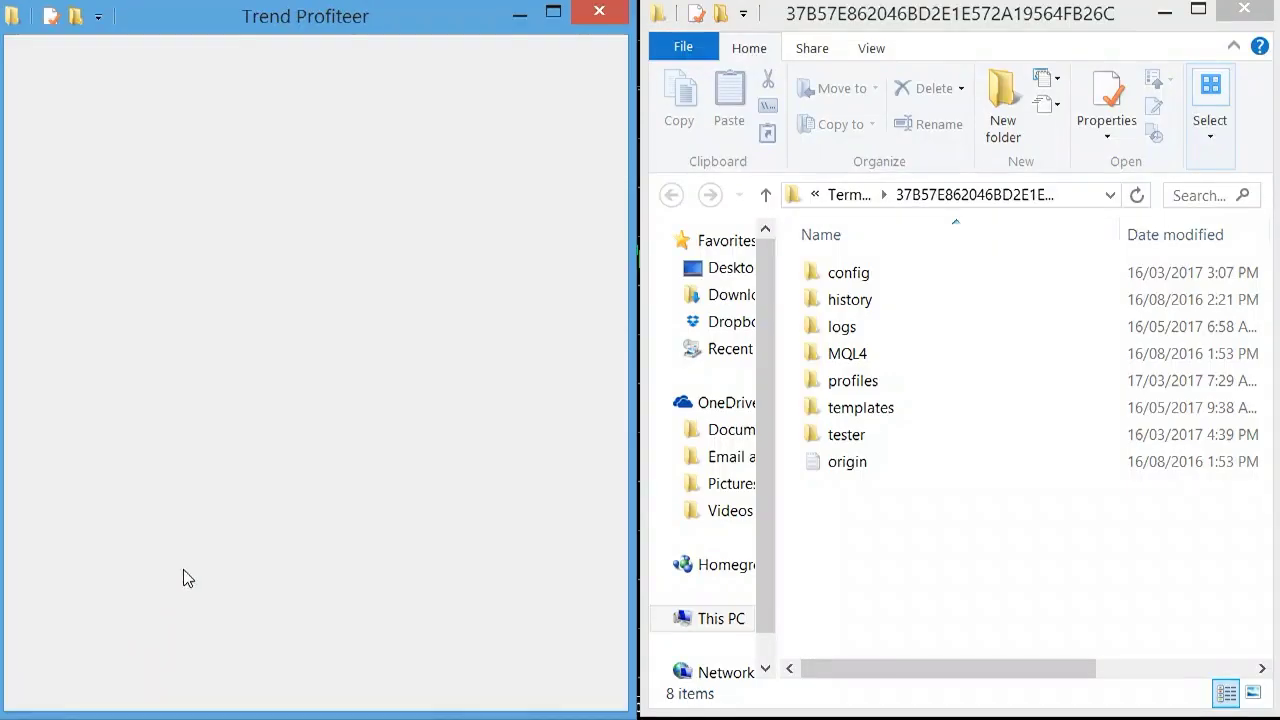
left_click(300, 329)
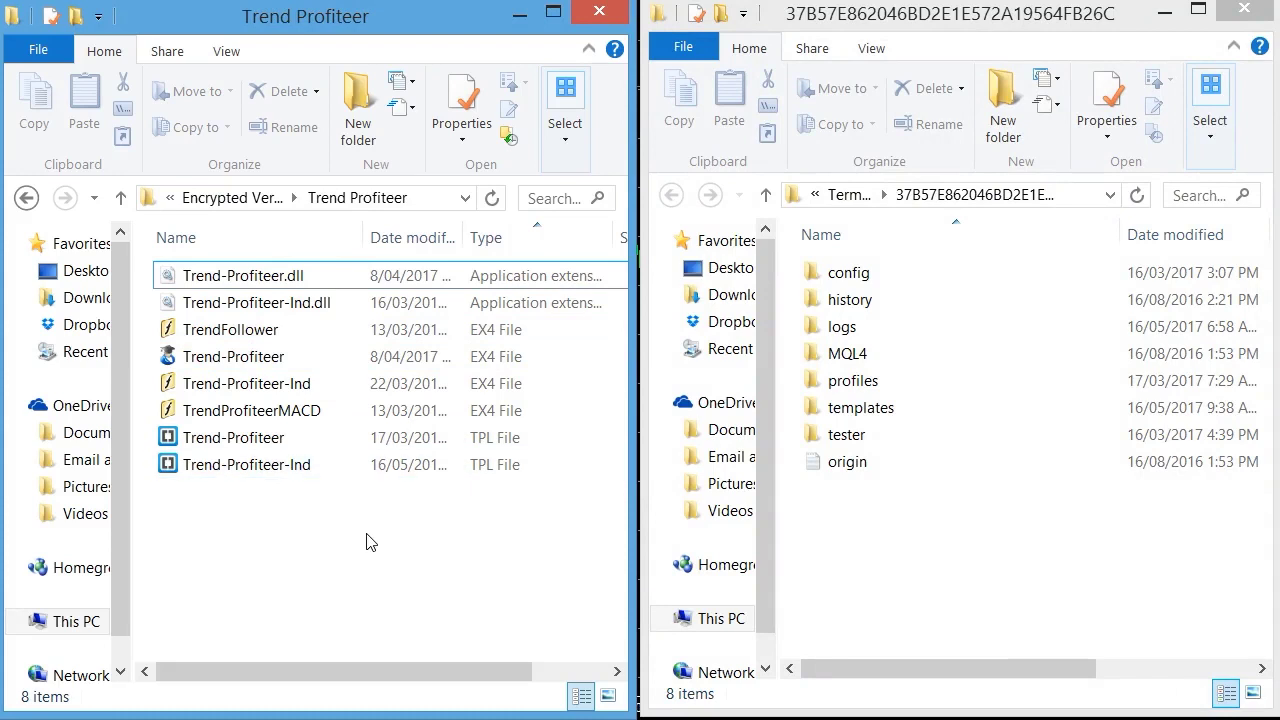
Step: Try to copy the Trend-Profiteer and Trend-Profiteer-Ind TPL files into the data folder's templates folder
double_click(854, 417)
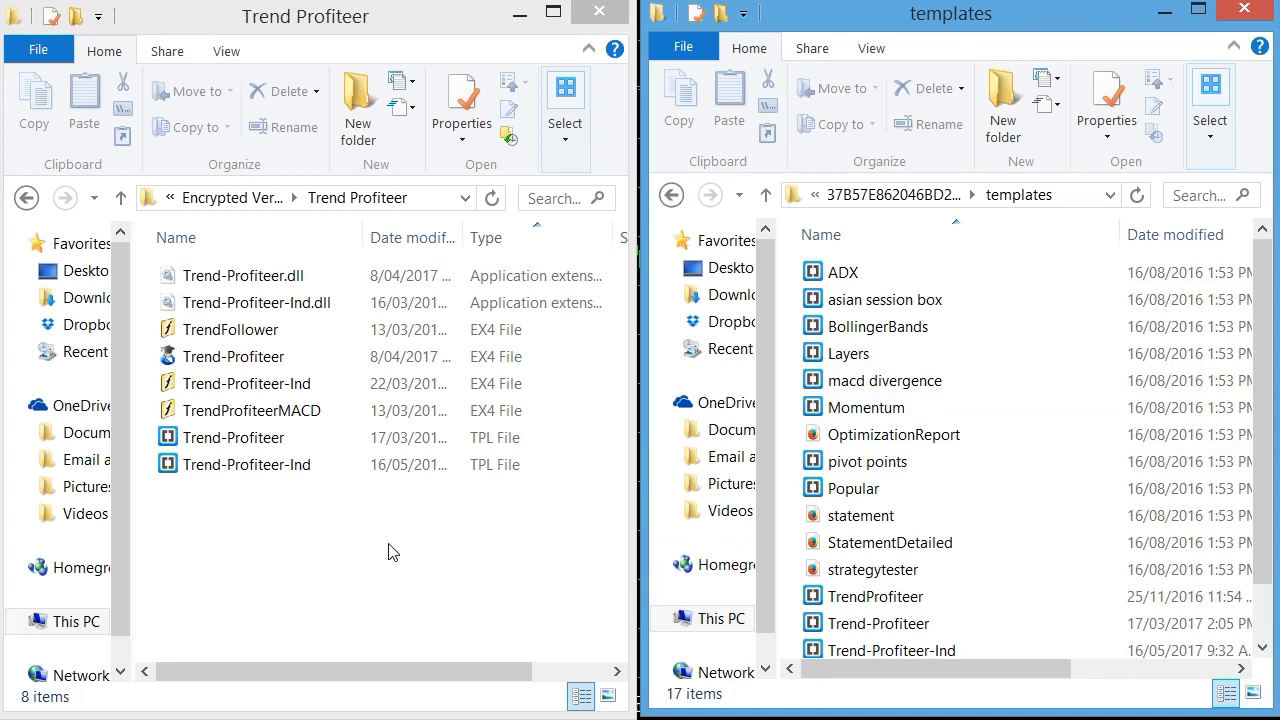
left_click(225, 437)
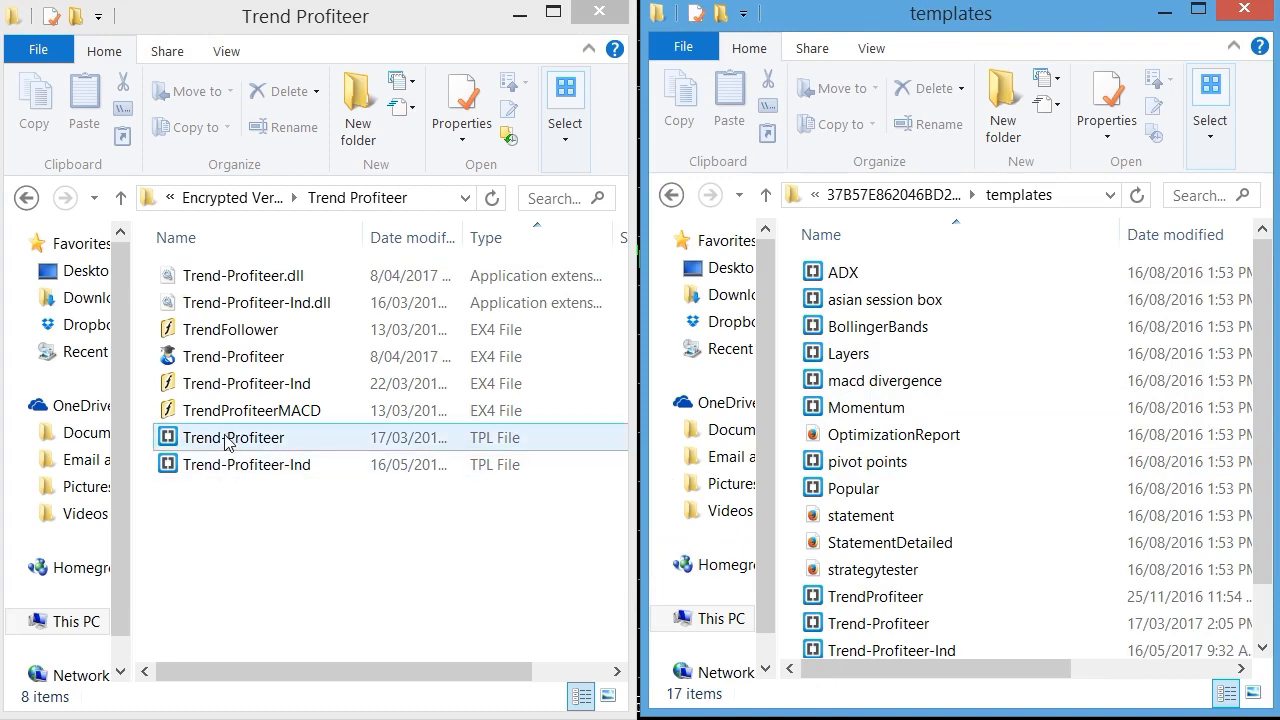
left_click(225, 437)
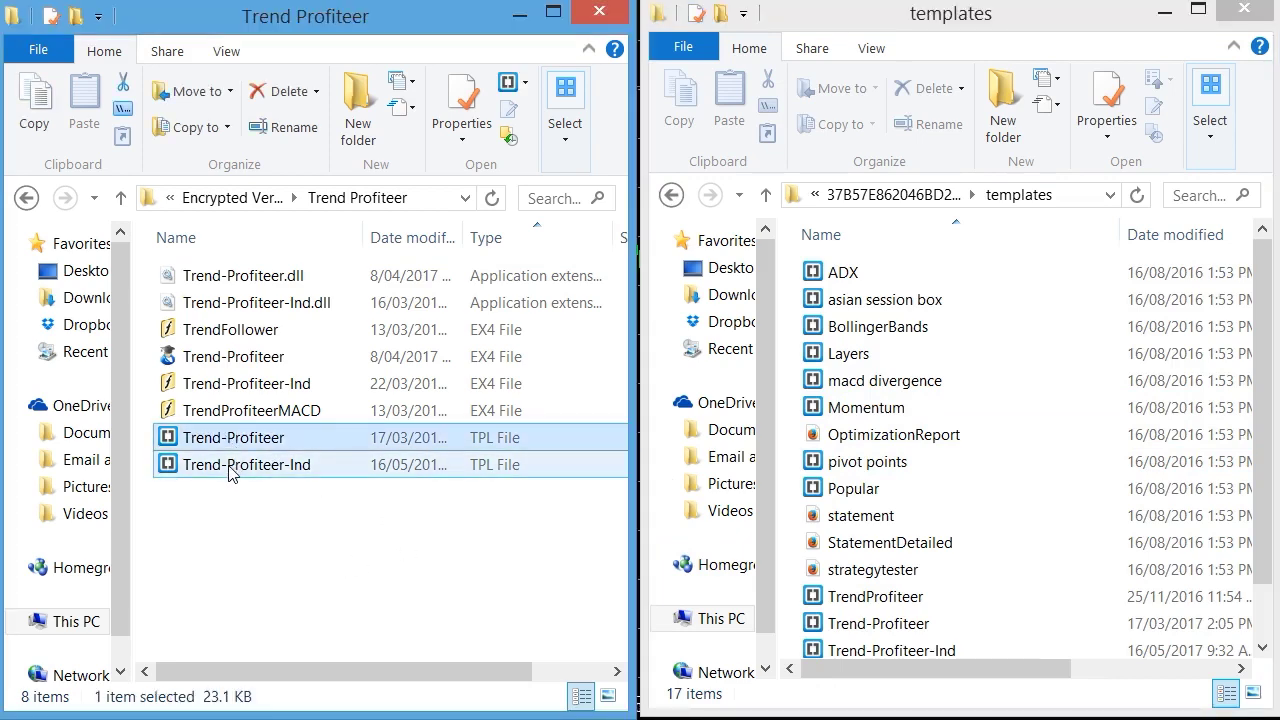
left_click(229, 466, "shift")
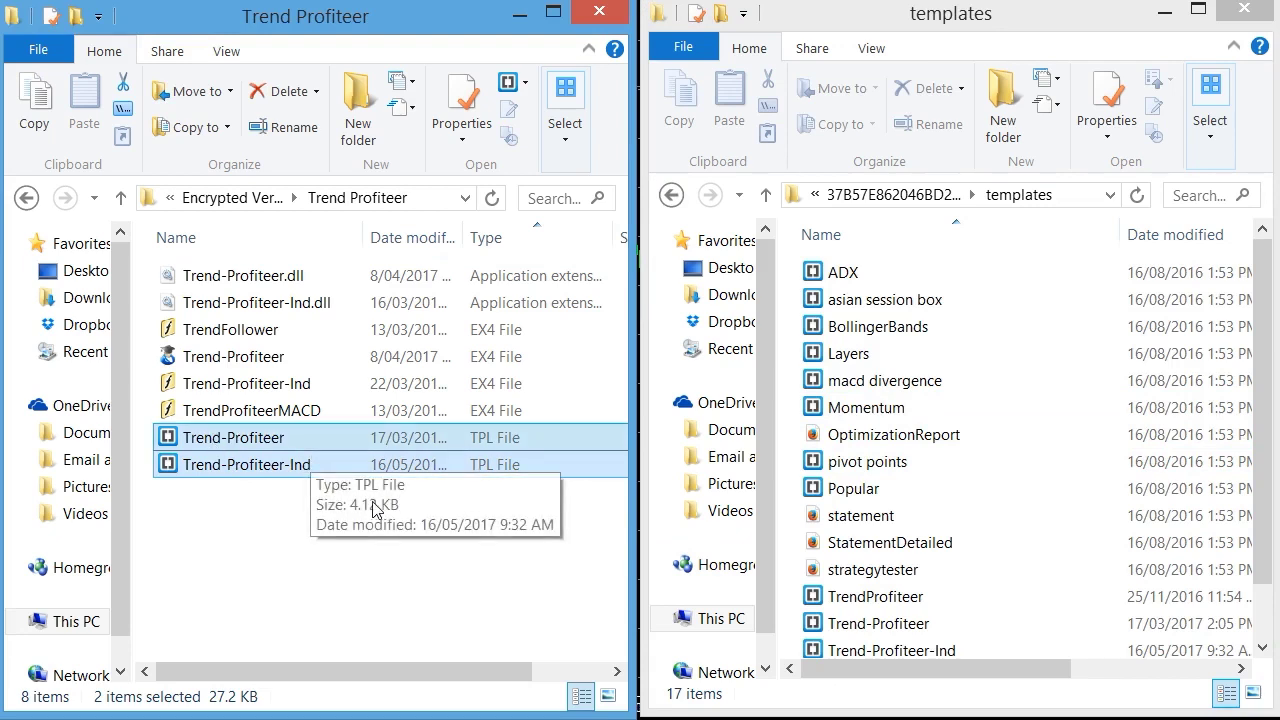
left_click_drag(271, 471, 482, 445)
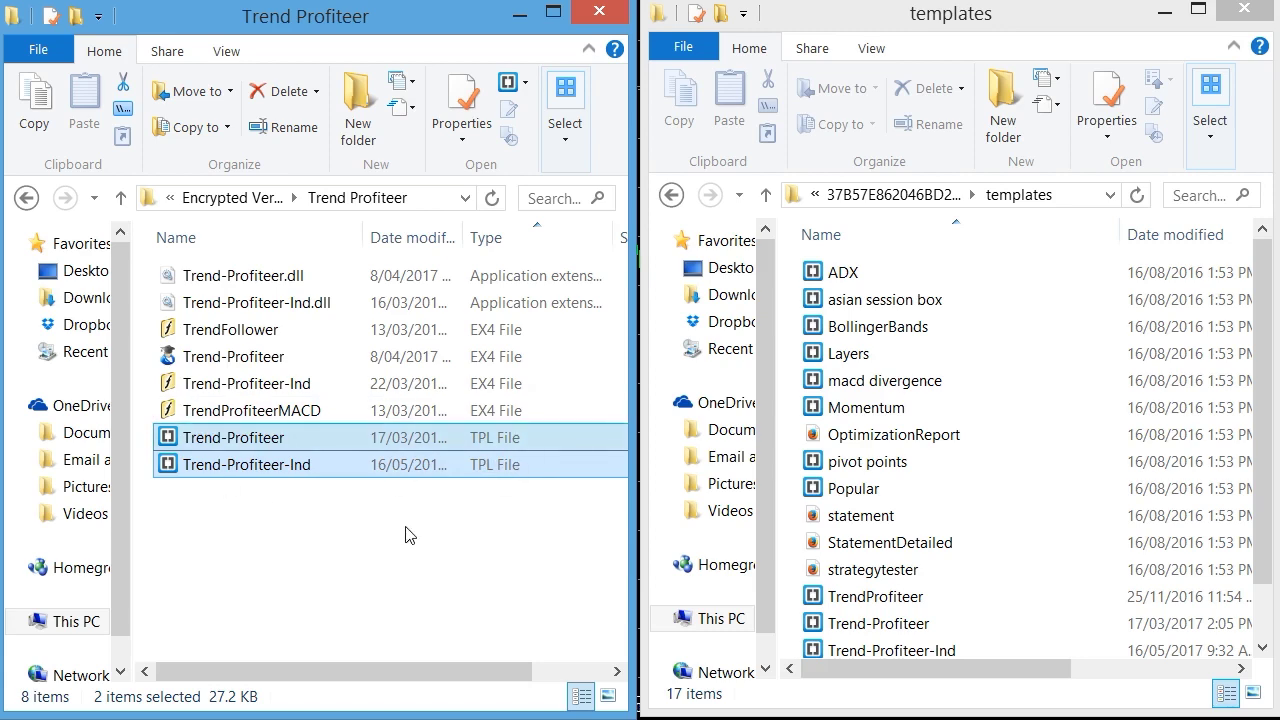
left_click_drag(178, 462, 331, 524)
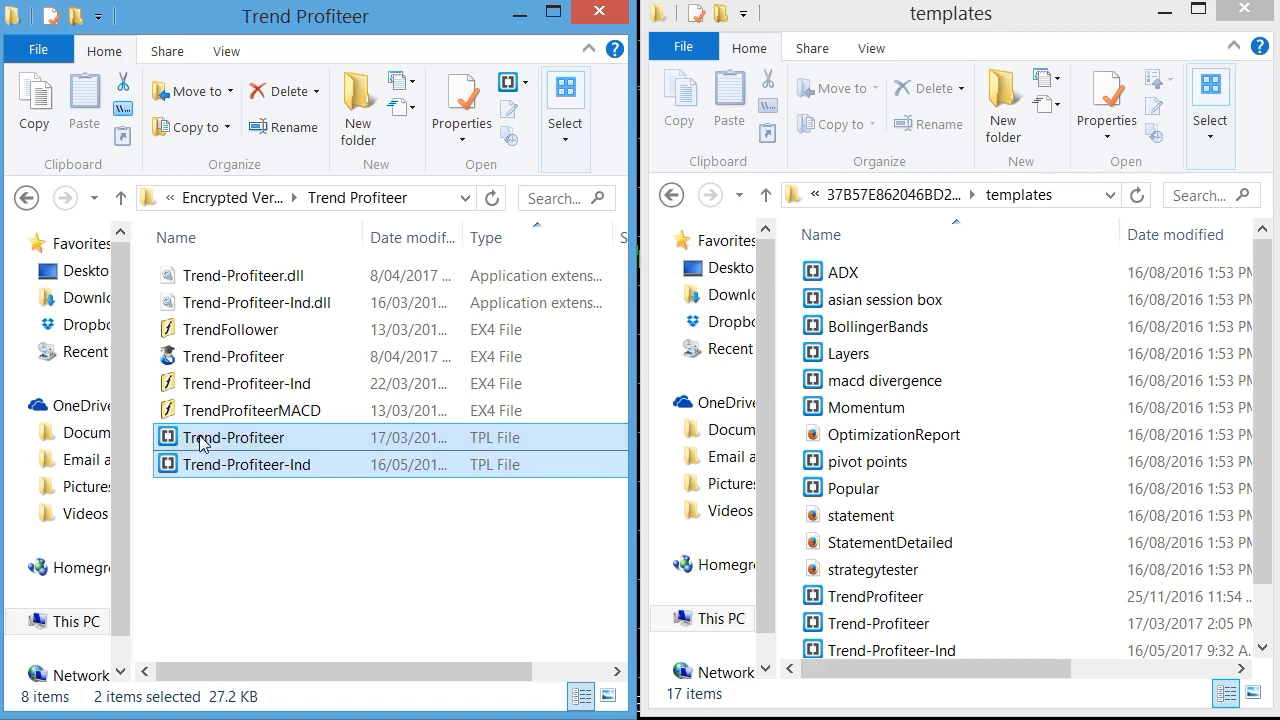
left_click_drag(200, 444, 988, 545)
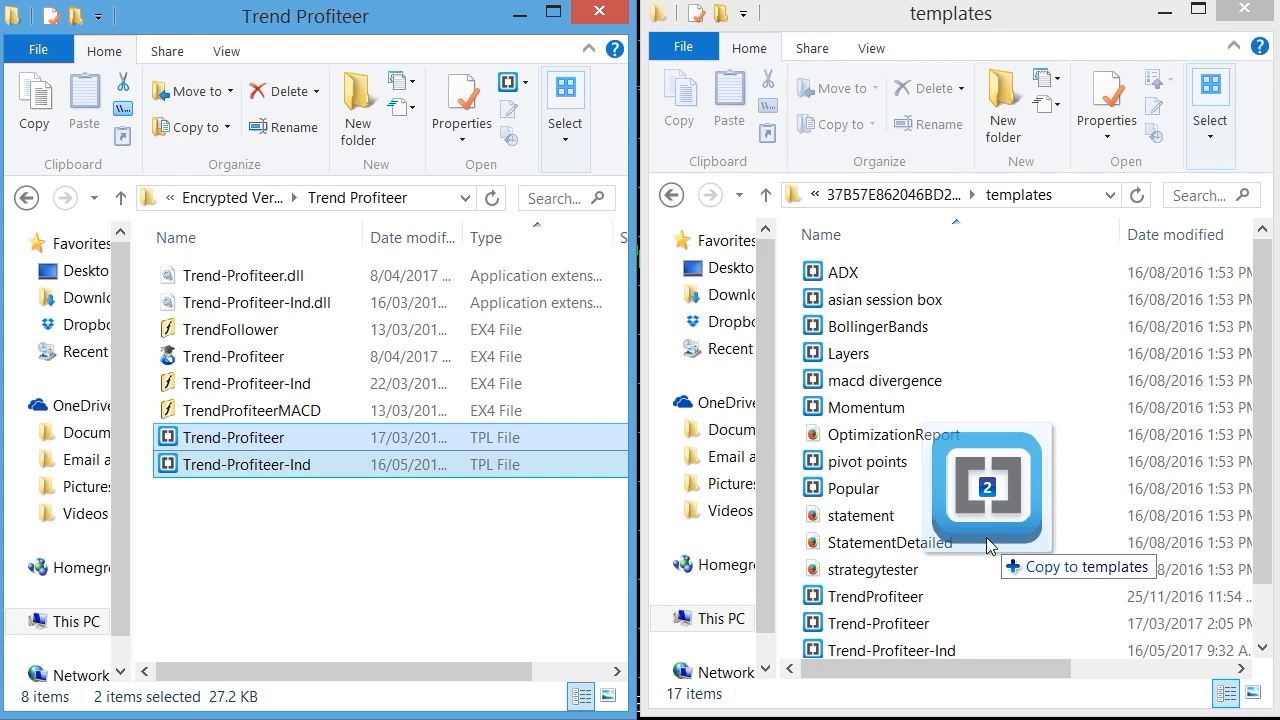
left_click_drag(988, 545, 451, 549)
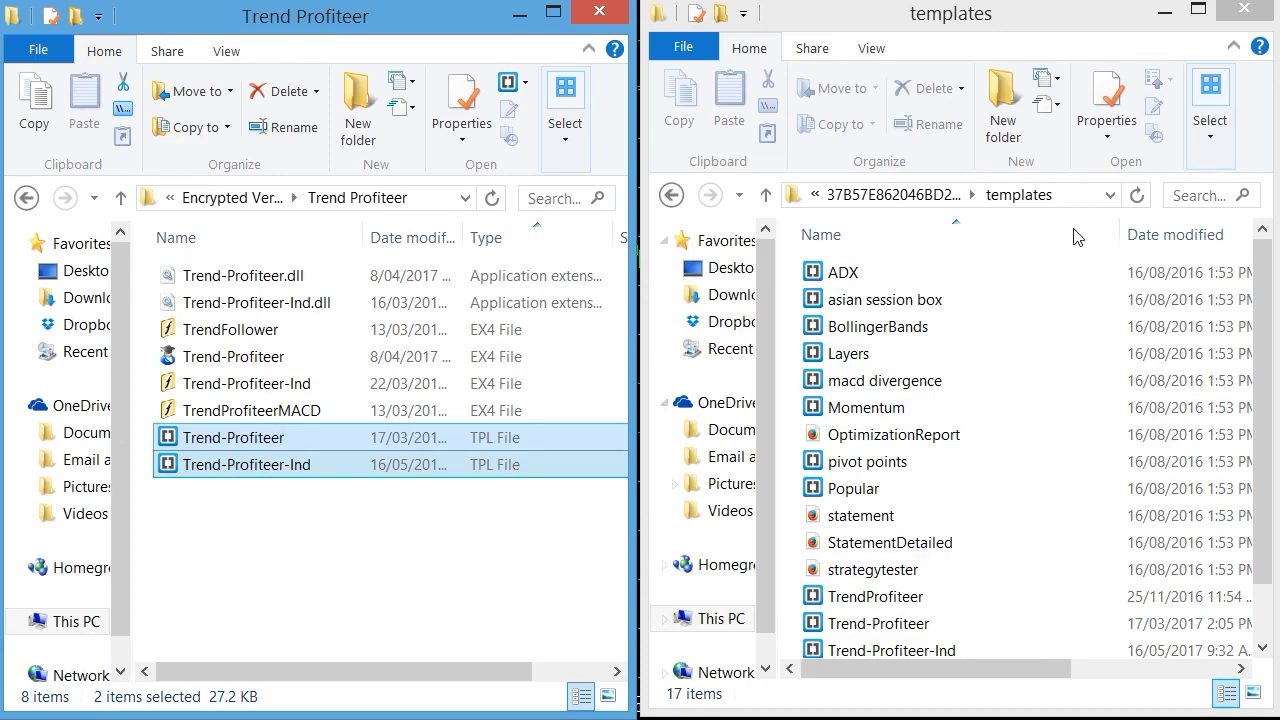
left_click(435, 560)
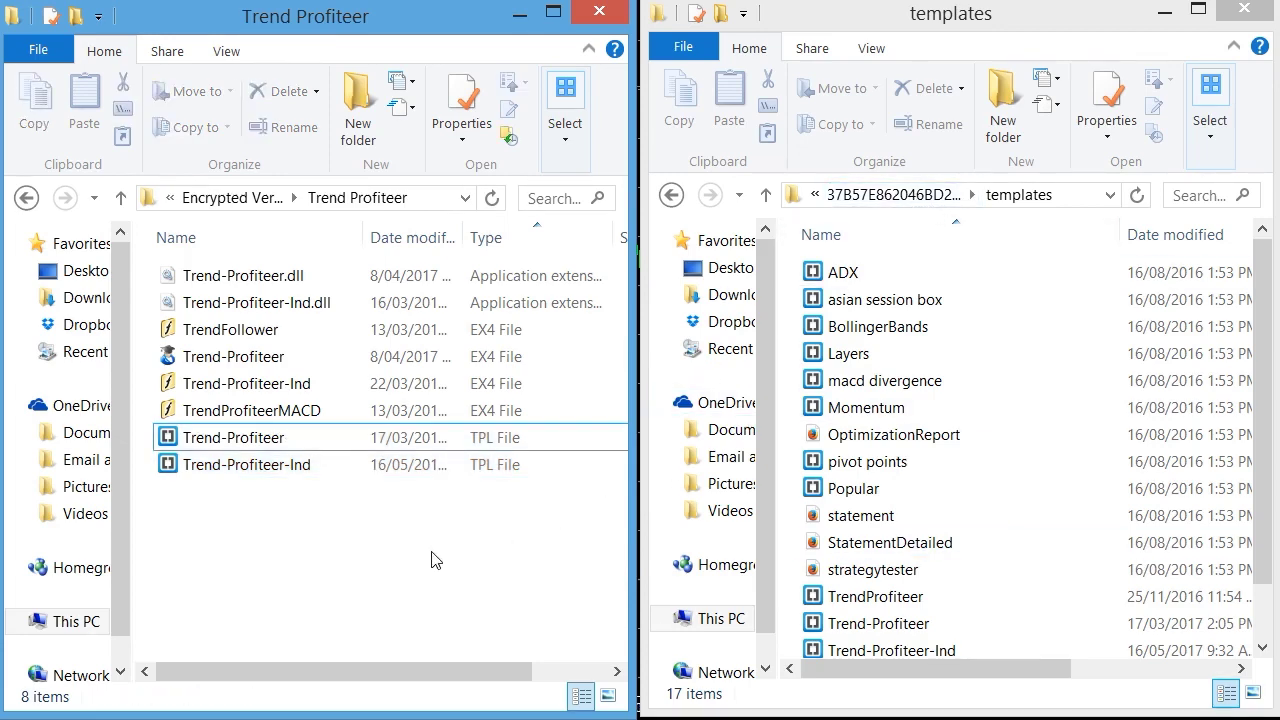
left_click(300, 449)
left_click(306, 484)
Step: Copy Trend-Profiteer.dll and Trend-Profiteer-Ind.dll from the Trend Profiteer folder into the Libraries folder inside MQL4
left_click(903, 194)
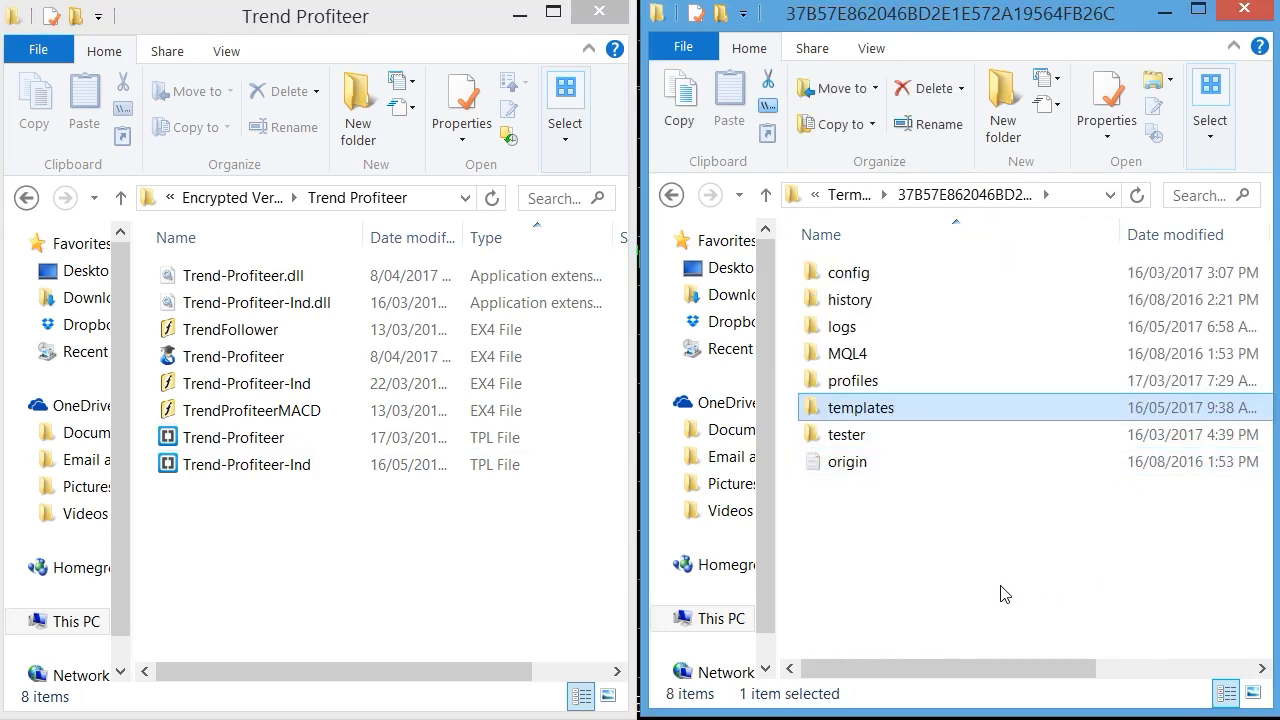
left_click(922, 545)
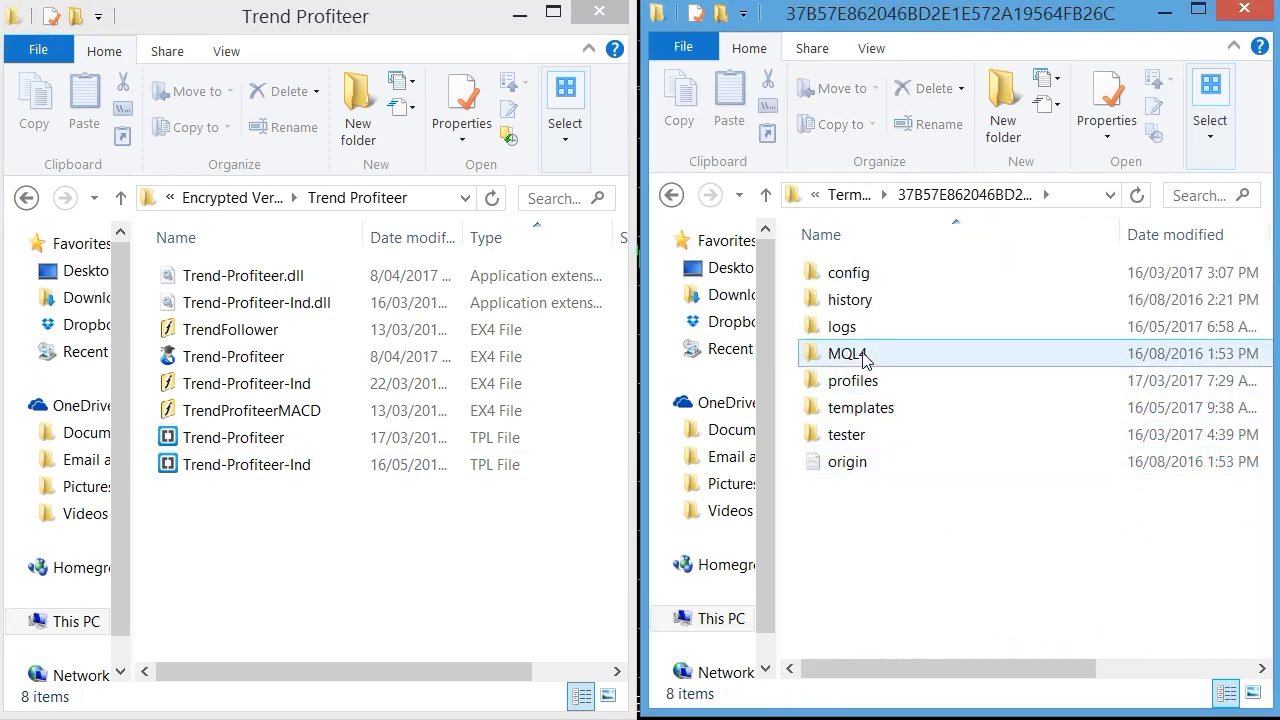
left_click(852, 356)
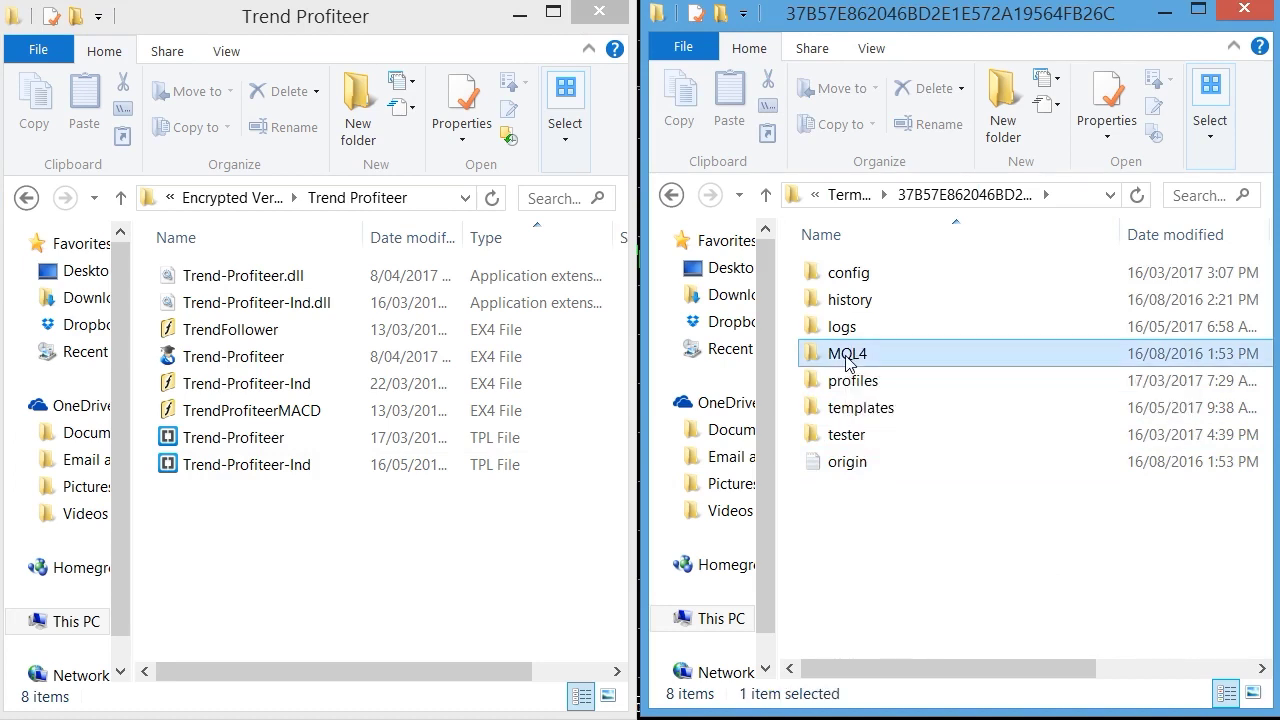
key("Return")
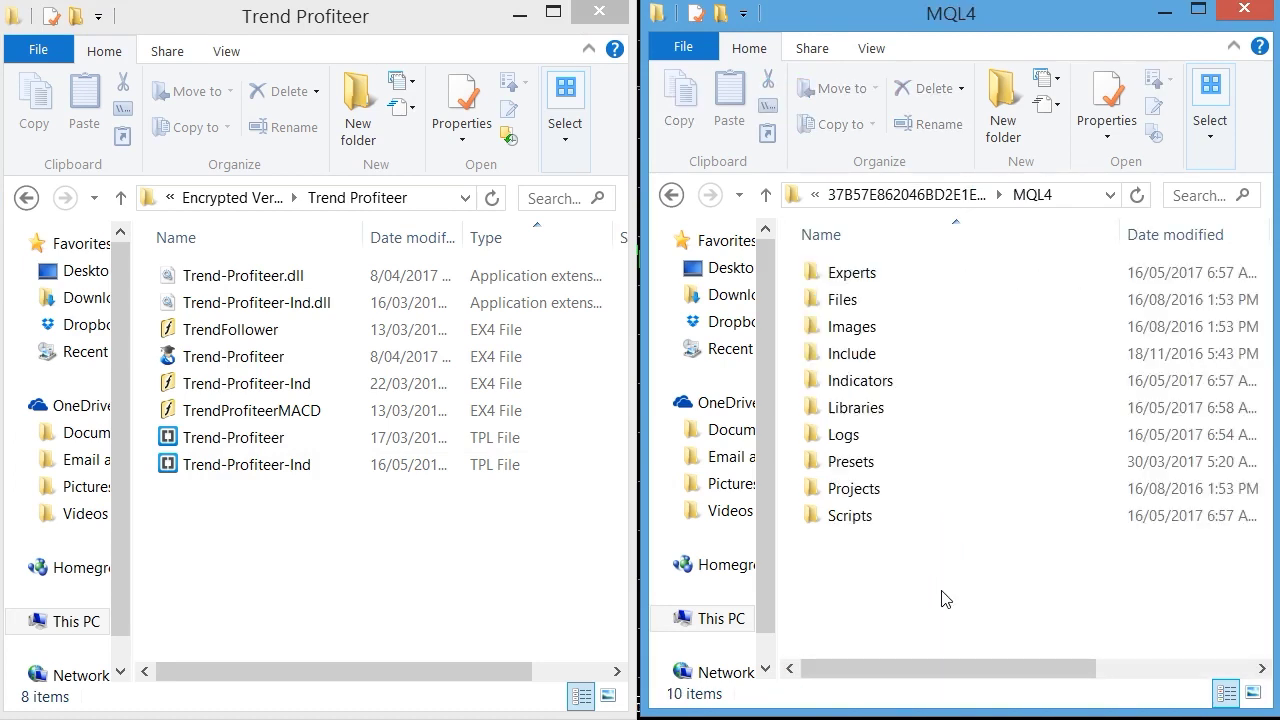
double_click(878, 418)
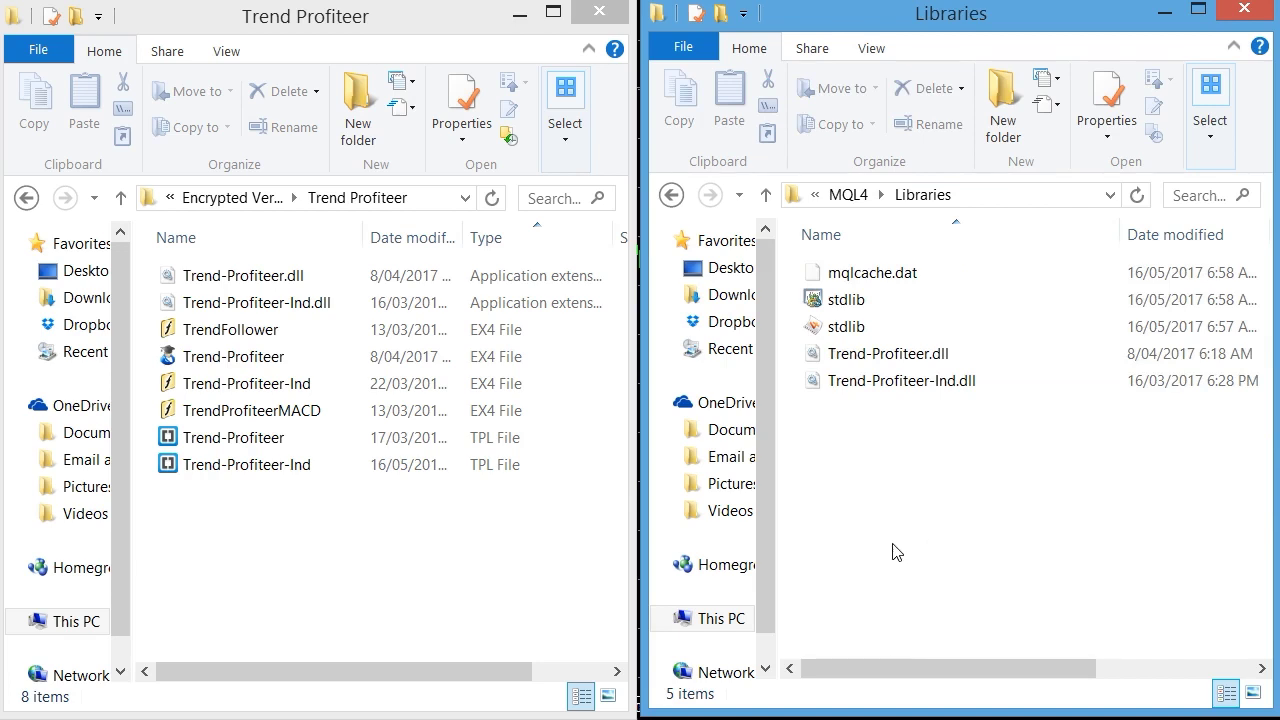
left_click(255, 285)
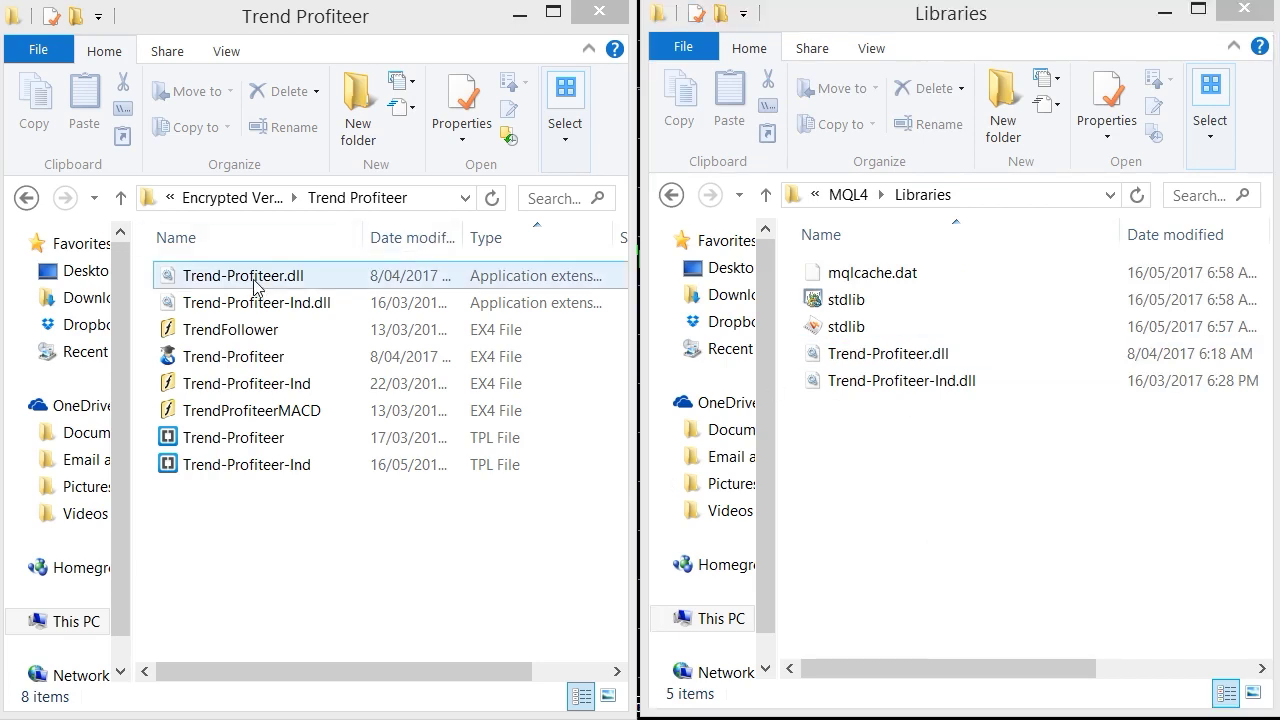
left_click(247, 308, "shift")
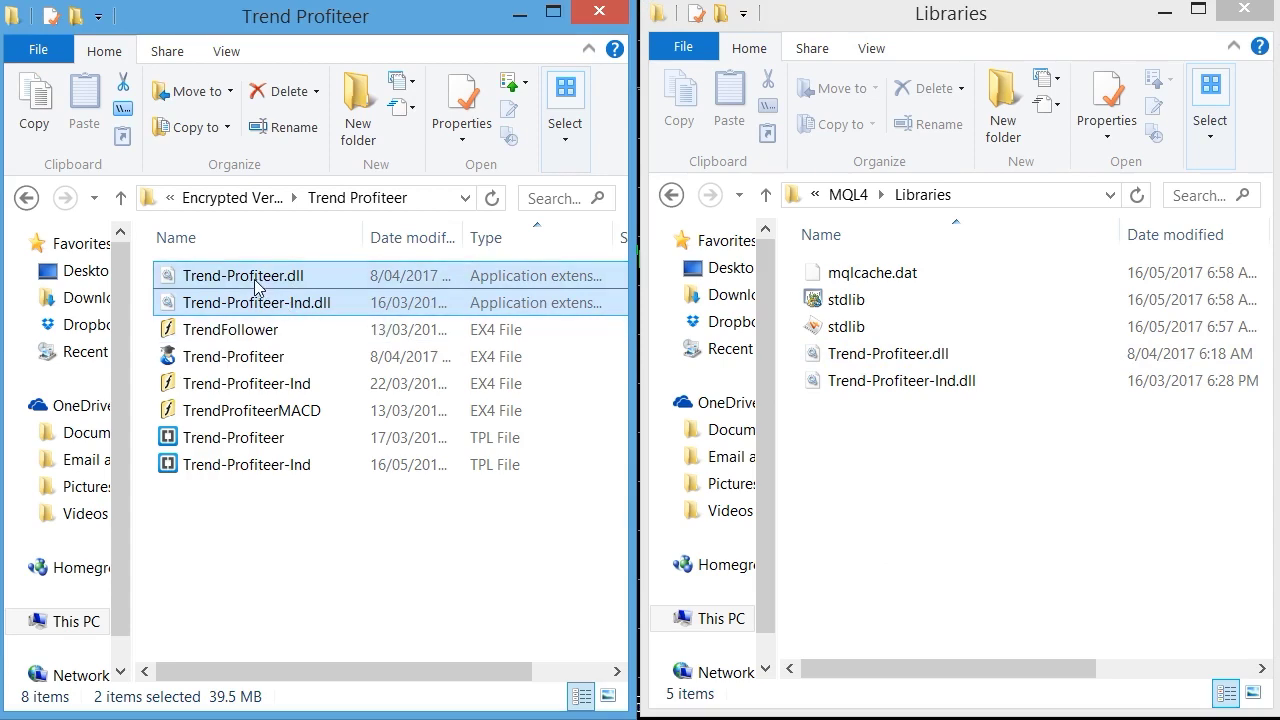
left_click_drag(254, 285, 979, 452)
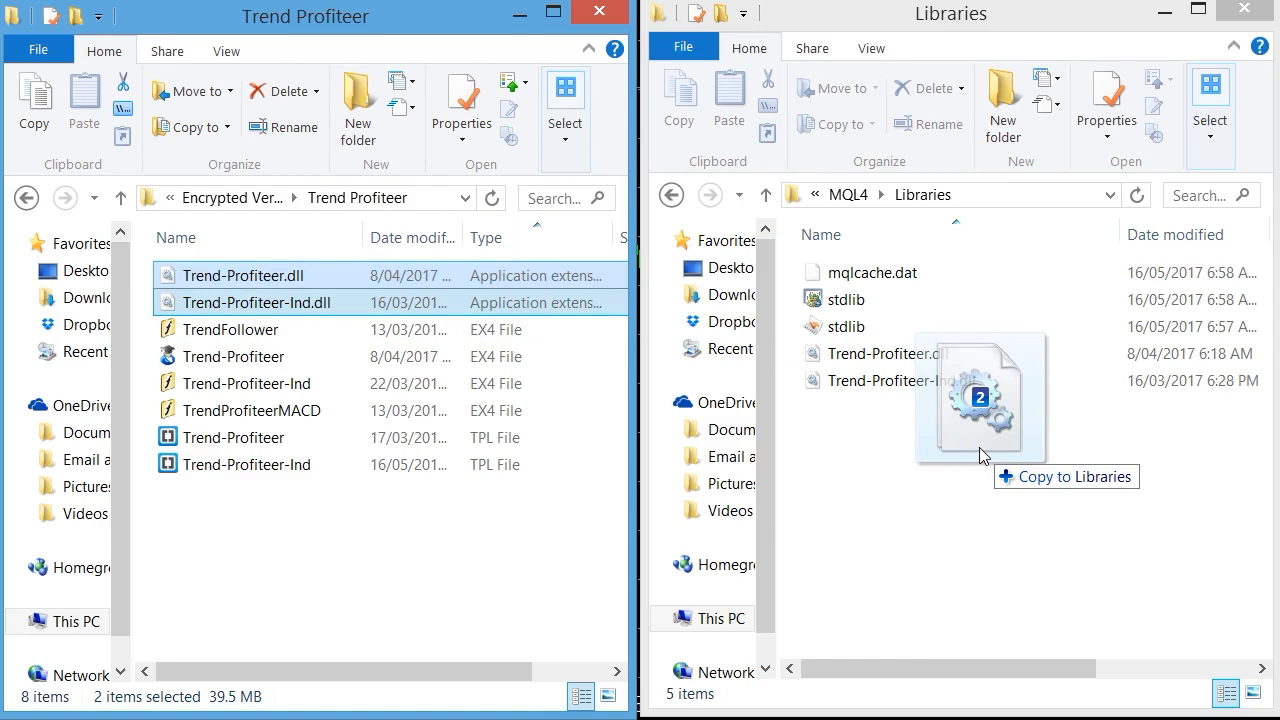
left_click_drag(979, 447, 979, 447)
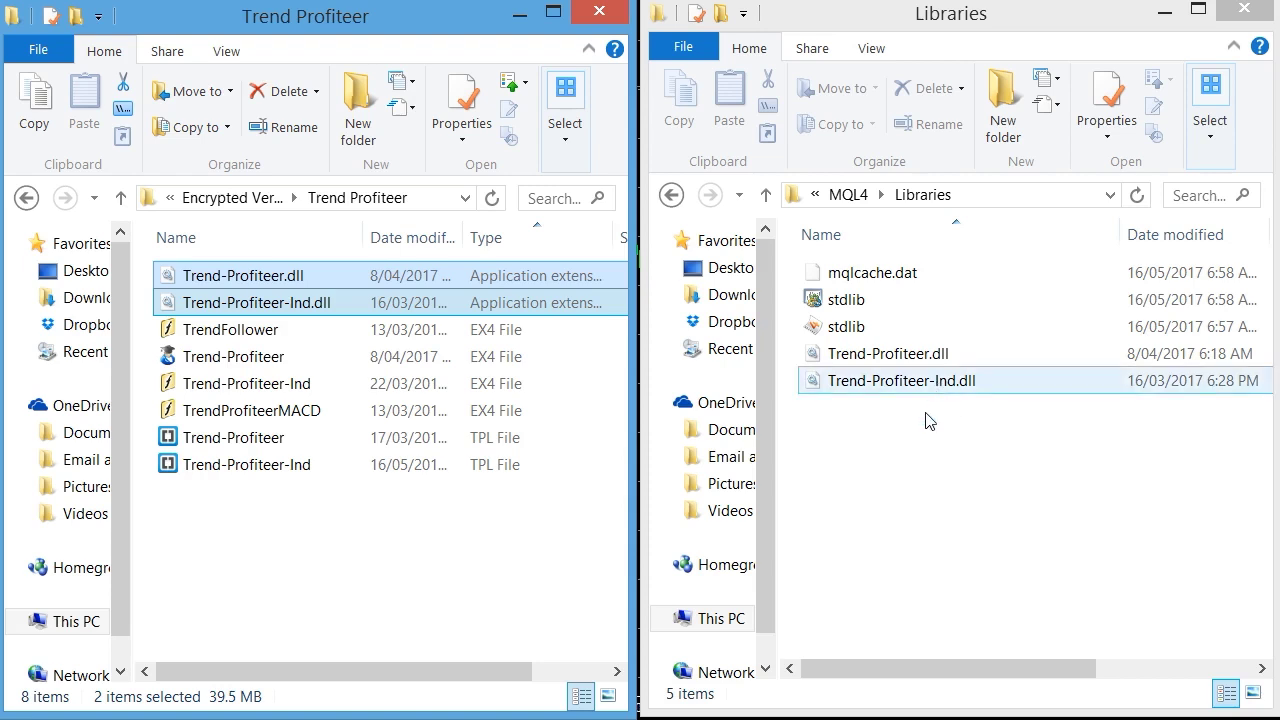
Step: Try to copy the TrendFollower, Trend-Profiteer-Ind and TrendProfiteerMACD EX4 files into the Indicators folder inside MQL4
left_click(850, 195)
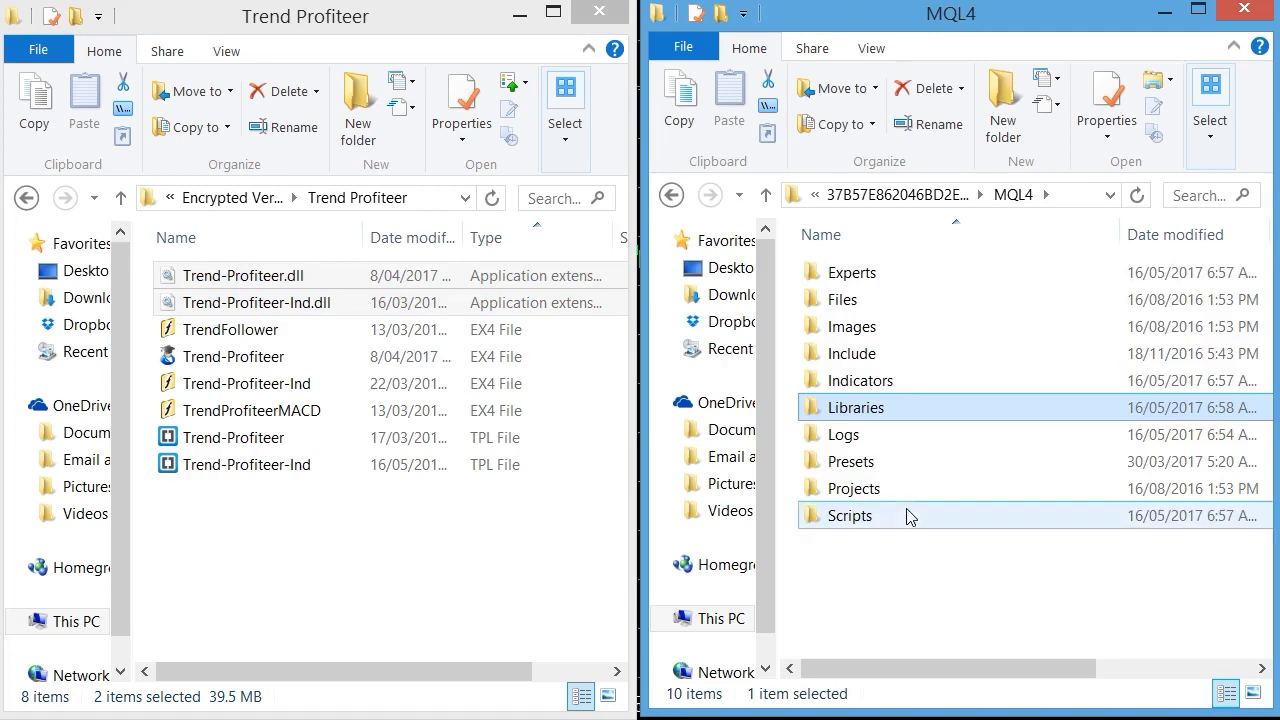
double_click(884, 386)
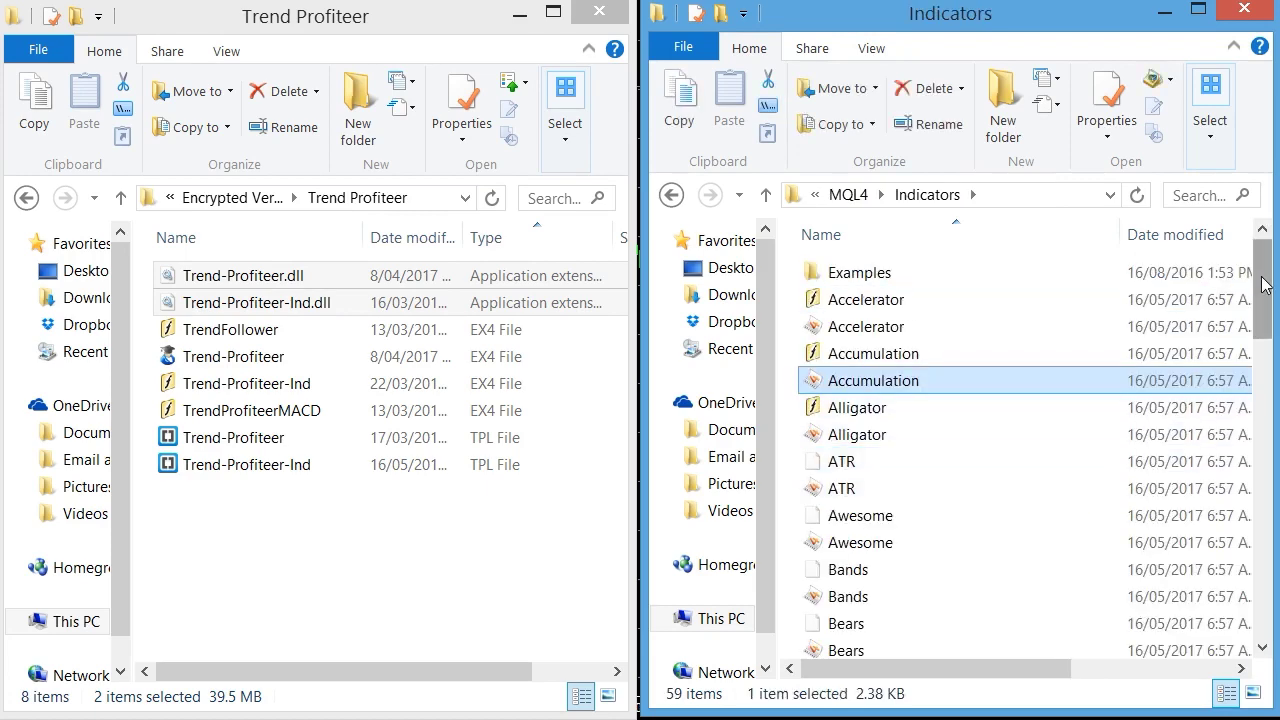
left_click_drag(1266, 281, 1269, 596)
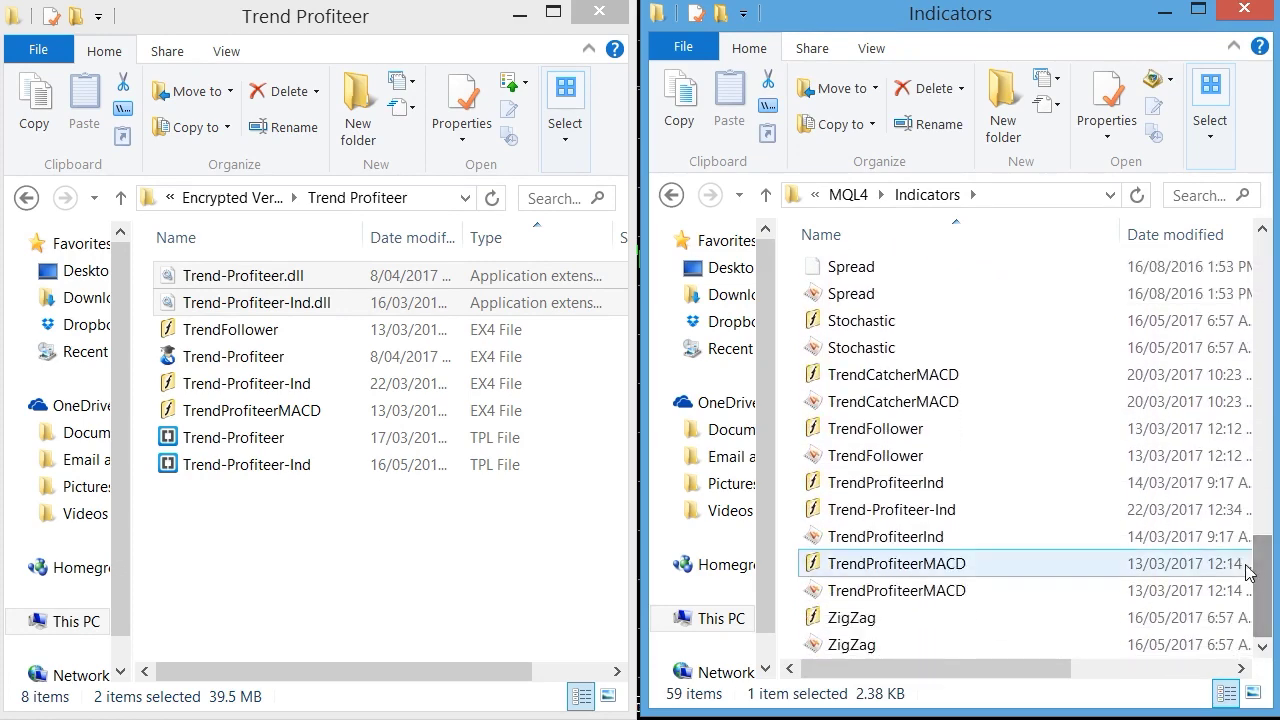
left_click(403, 565)
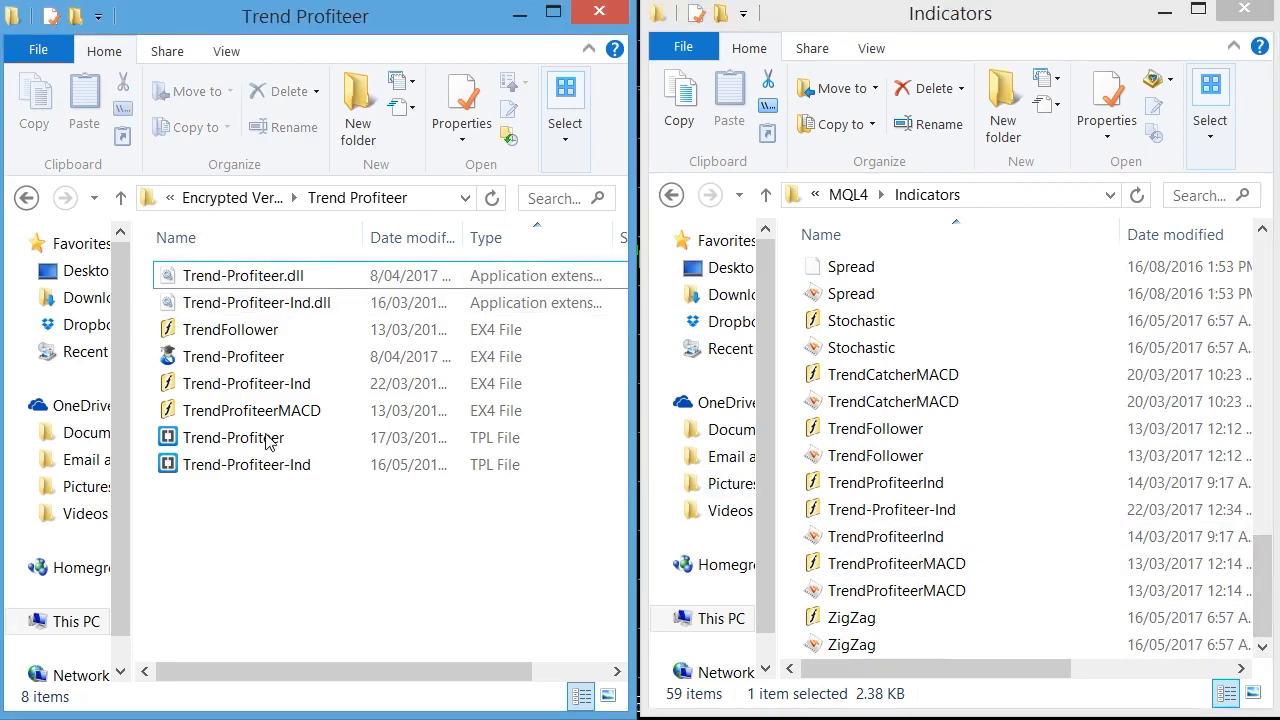
left_click(235, 334)
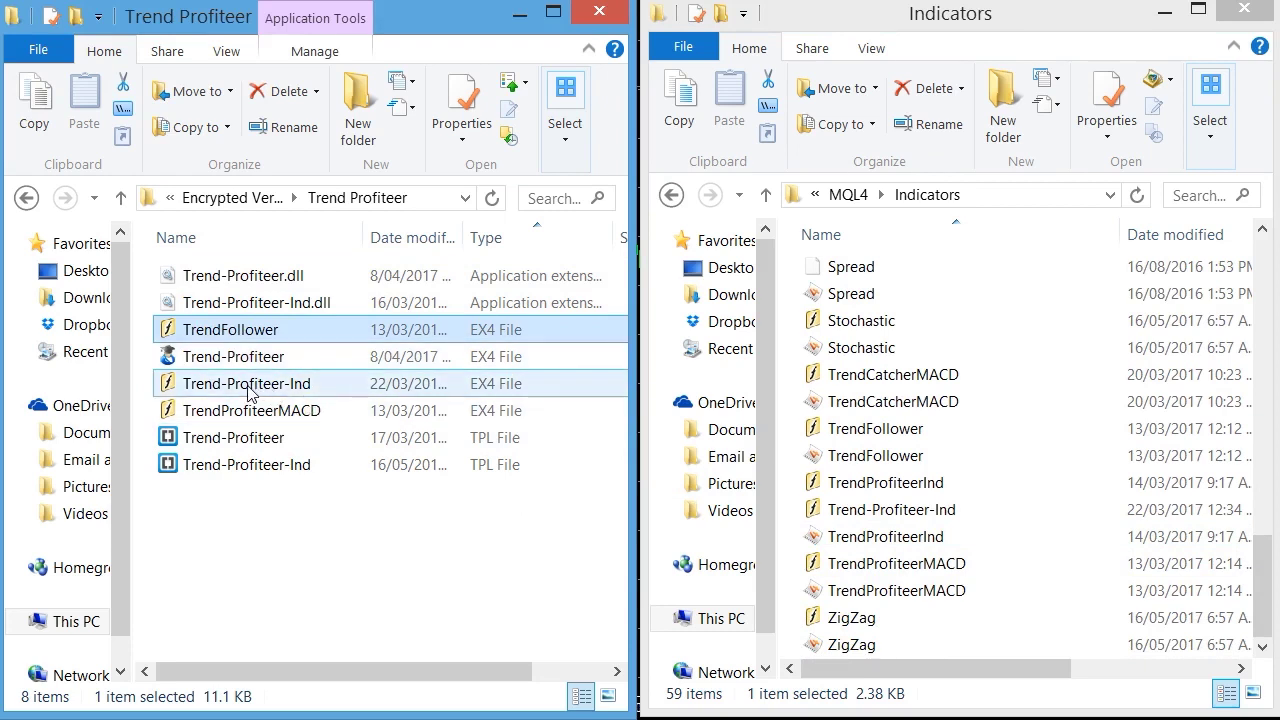
left_click(249, 388, "ctrl")
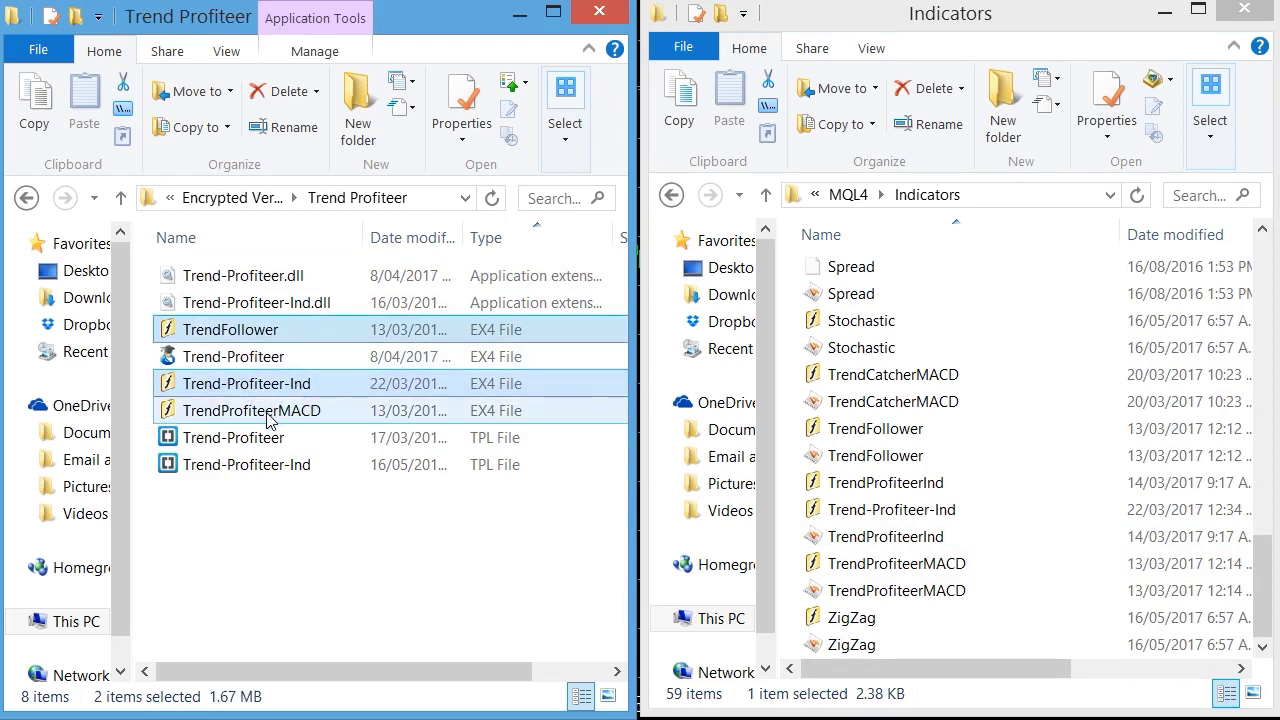
left_click(266, 412, "ctrl")
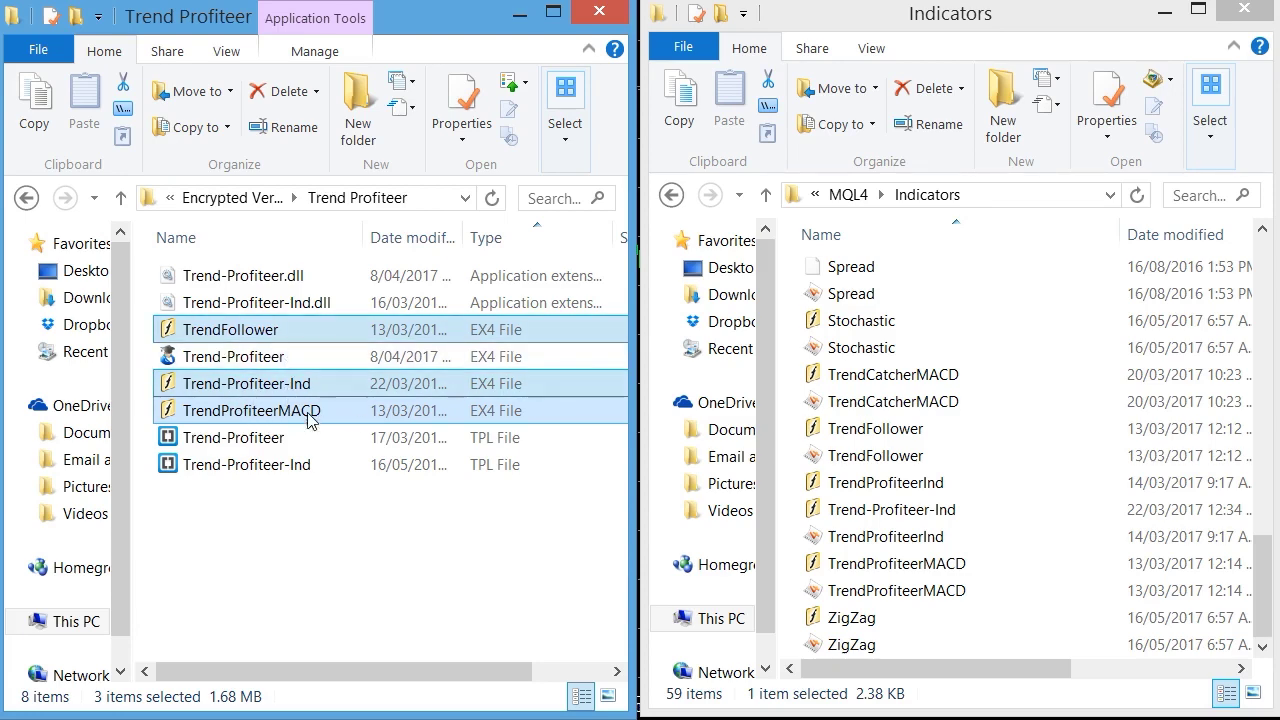
left_click_drag(255, 390, 968, 447)
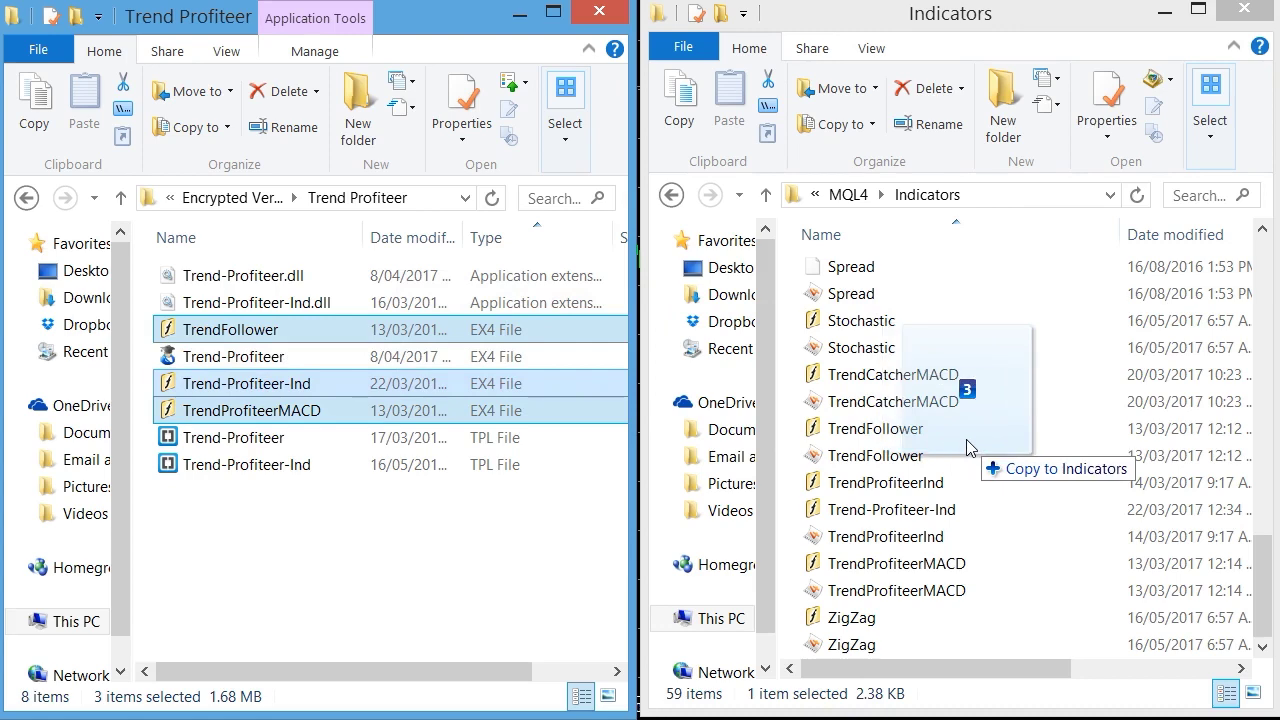
left_click_drag(968, 447, 440, 458)
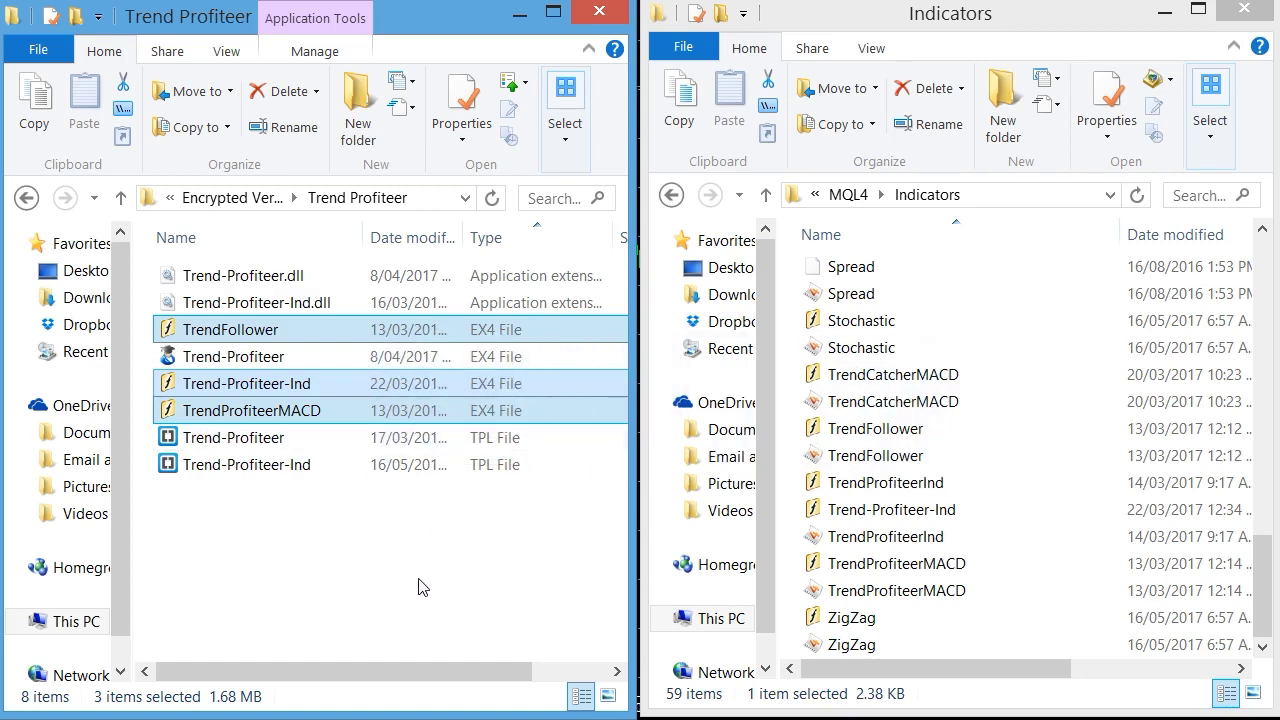
Step: Open the Experts folder inside MQL4 and try to copy the Trend-Profiteer EX4 file into it from the Trend Profiteer folder
left_click(422, 586)
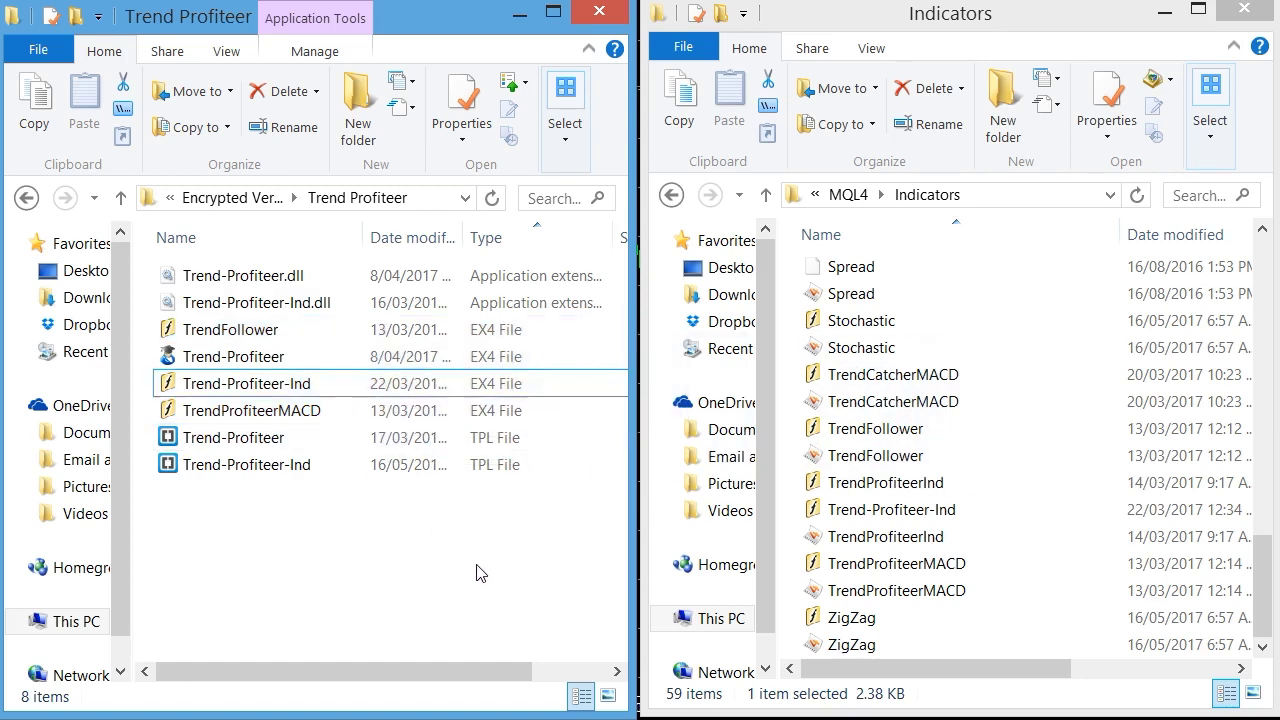
left_click(1265, 580)
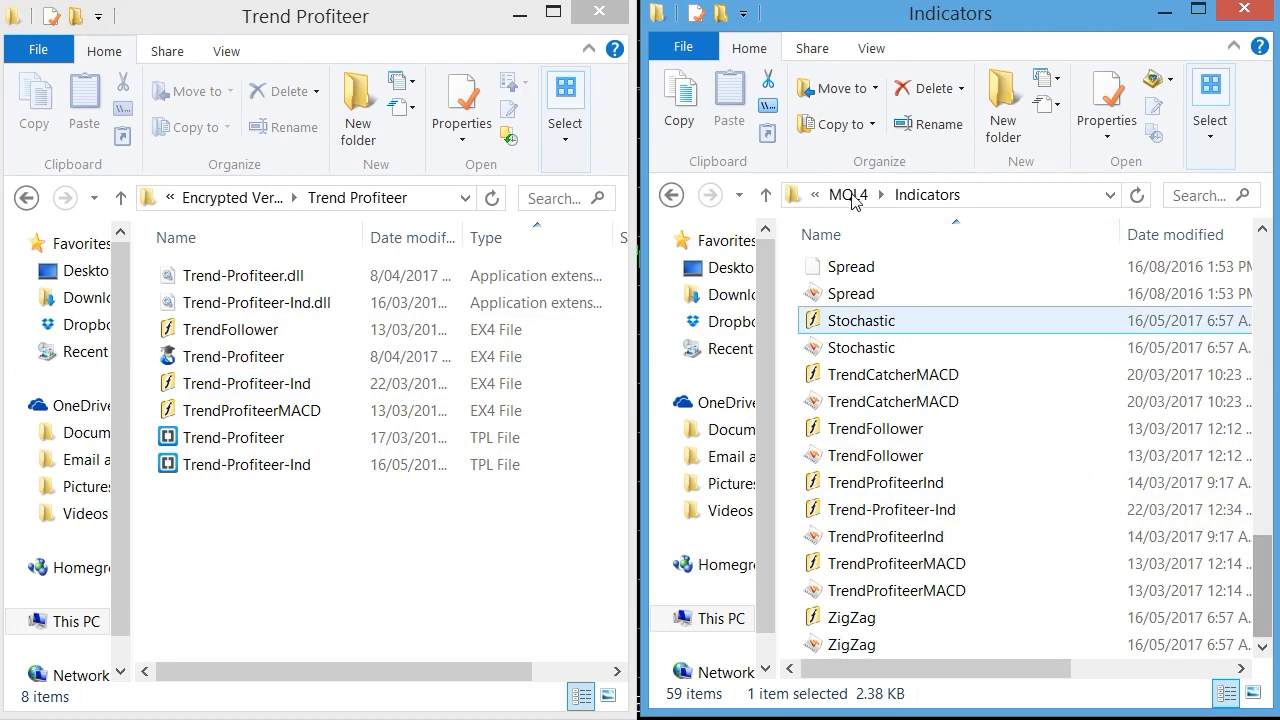
left_click(850, 195)
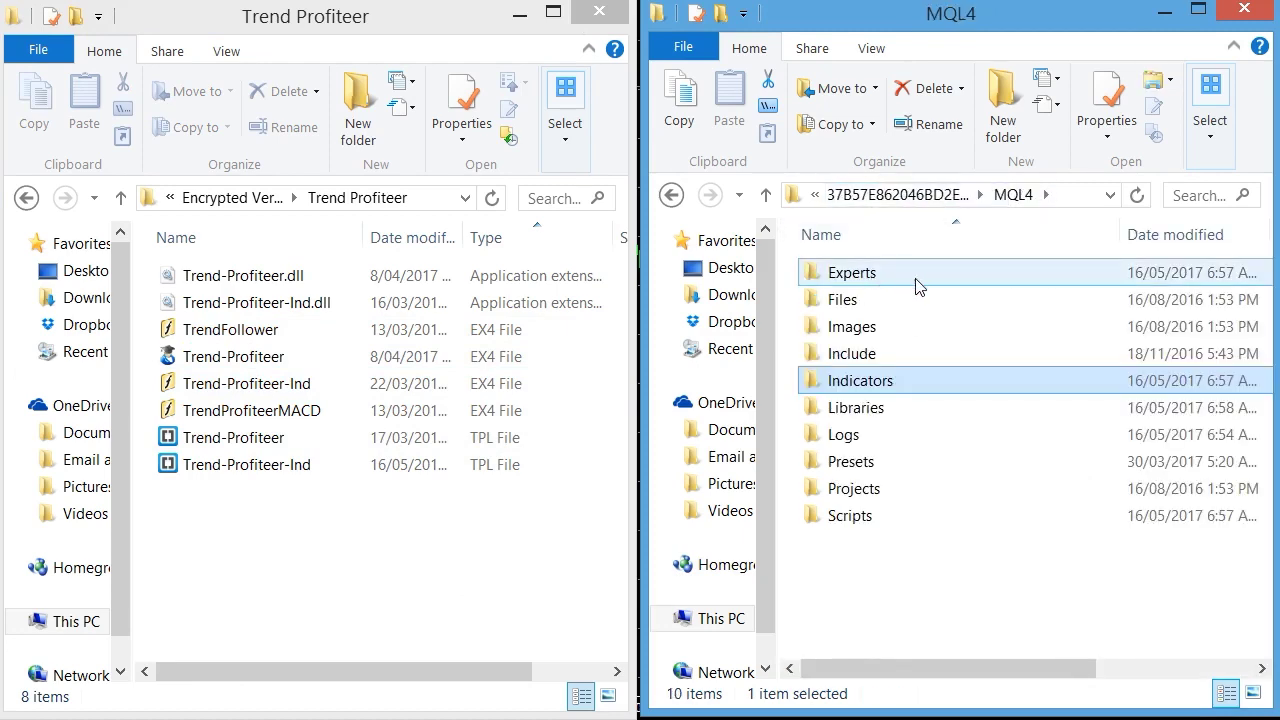
left_click(1020, 196)
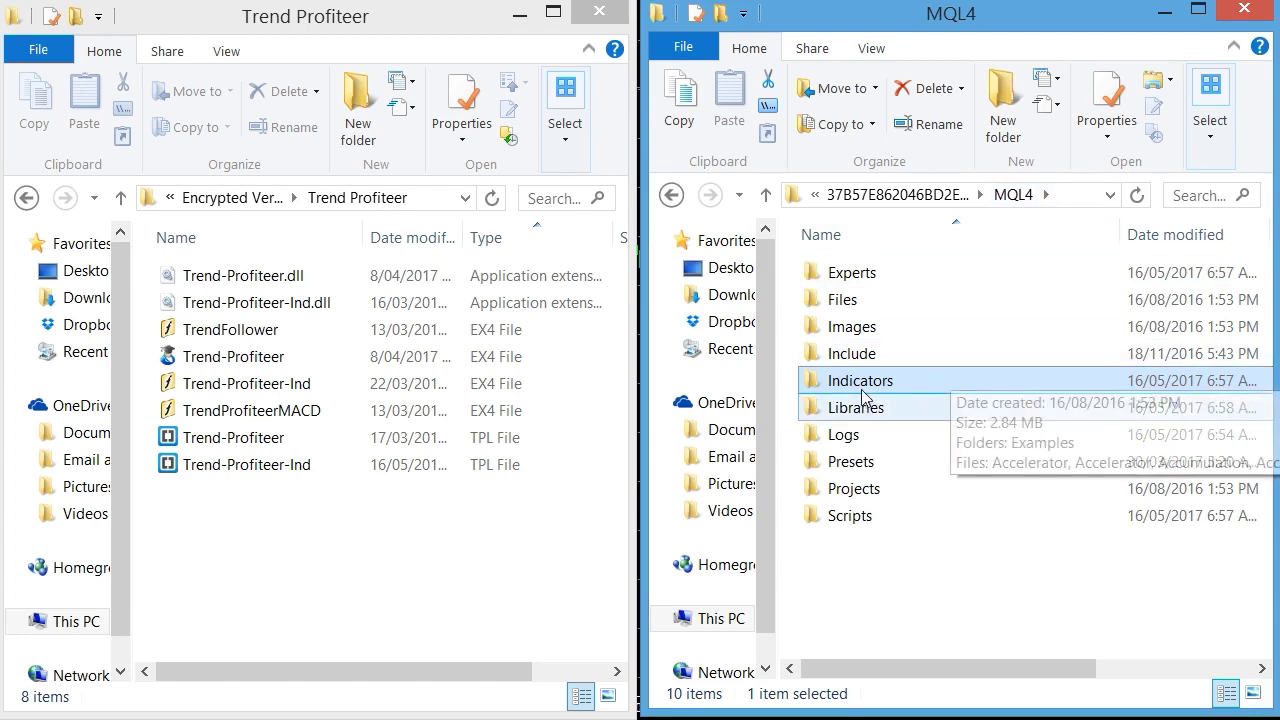
double_click(855, 276)
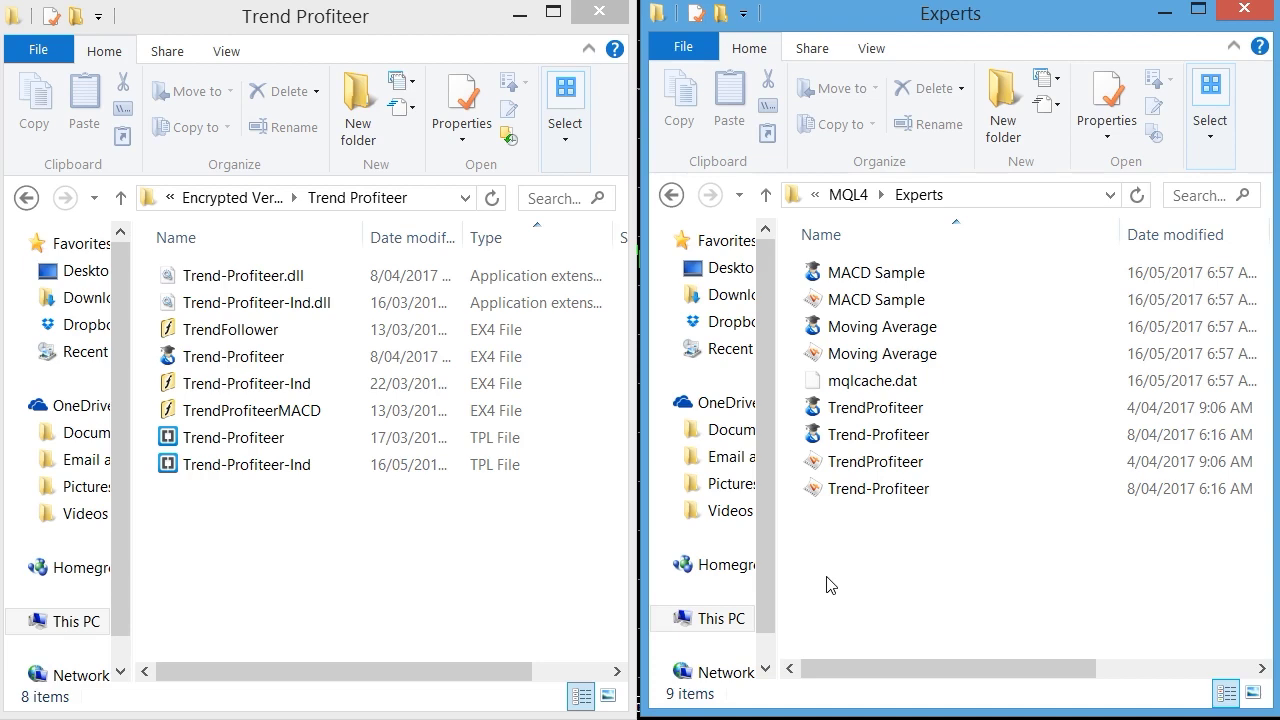
left_click(262, 360)
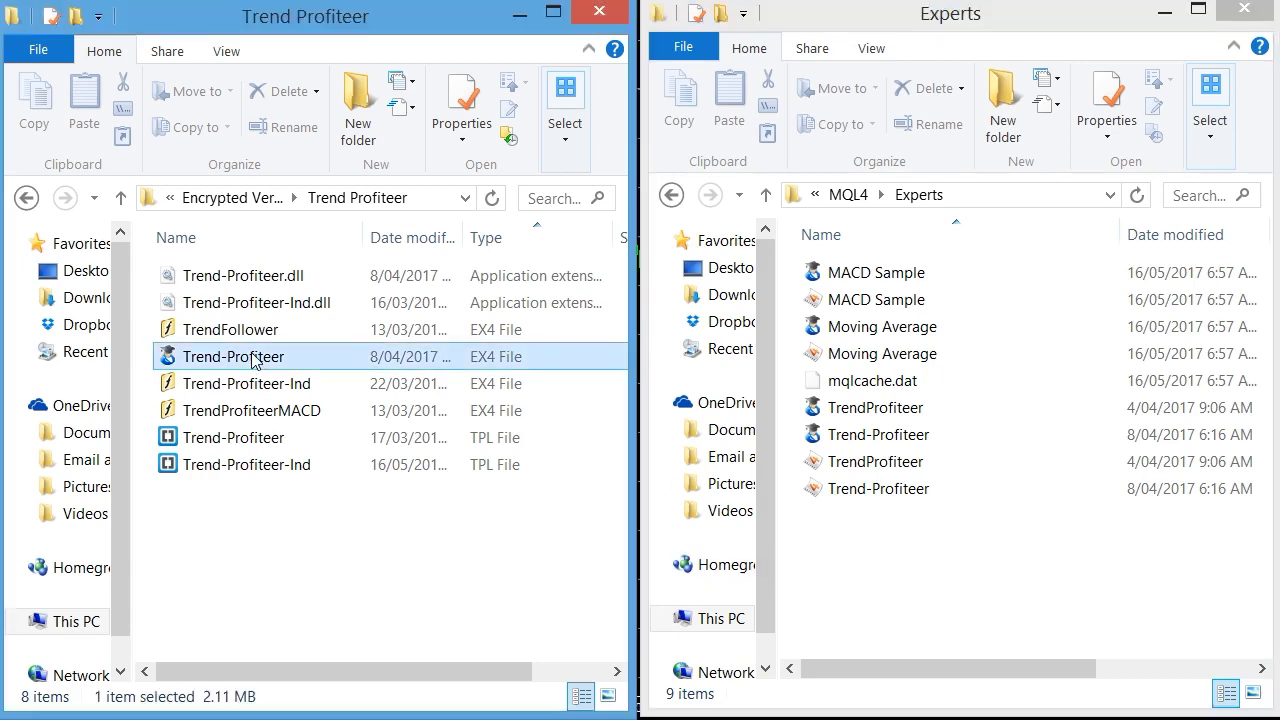
left_click_drag(232, 362, 430, 442)
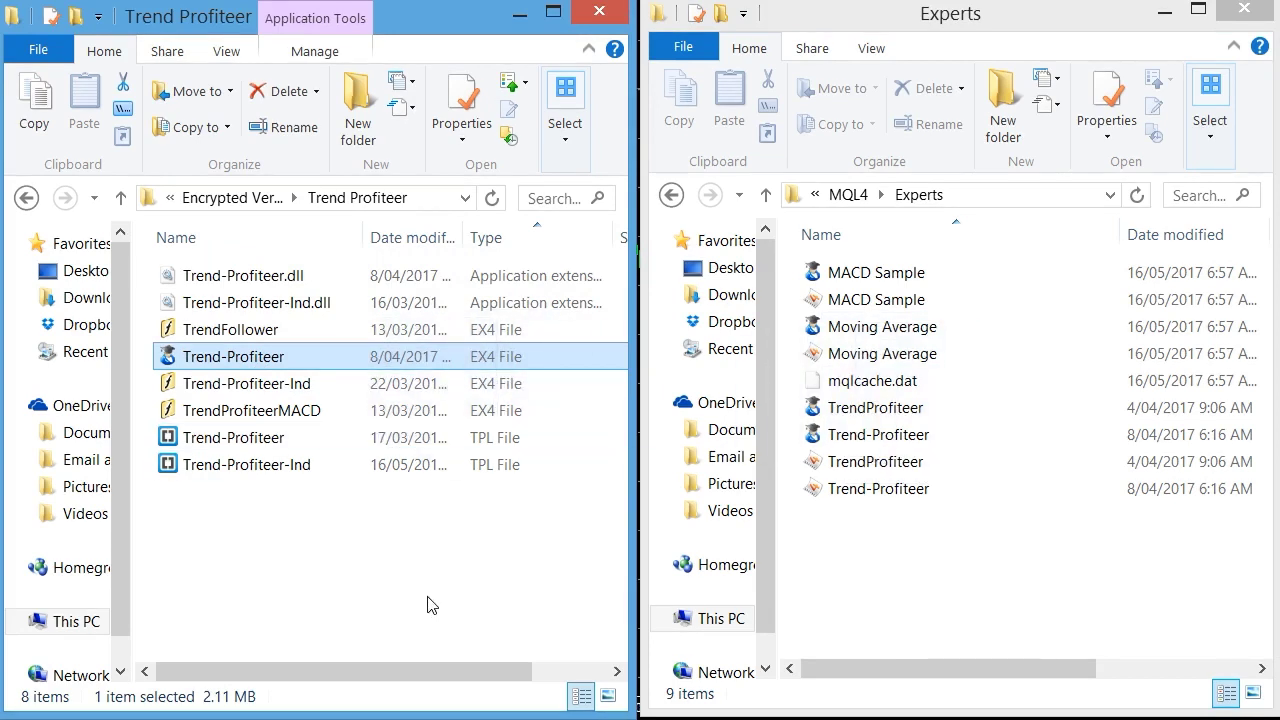
Step: Minimize both folder windows and apply the Trend-Profiteer-Ind template to the EURUSD chart, checking its signals on earlier candles
left_click(520, 24)
left_click(1164, 12)
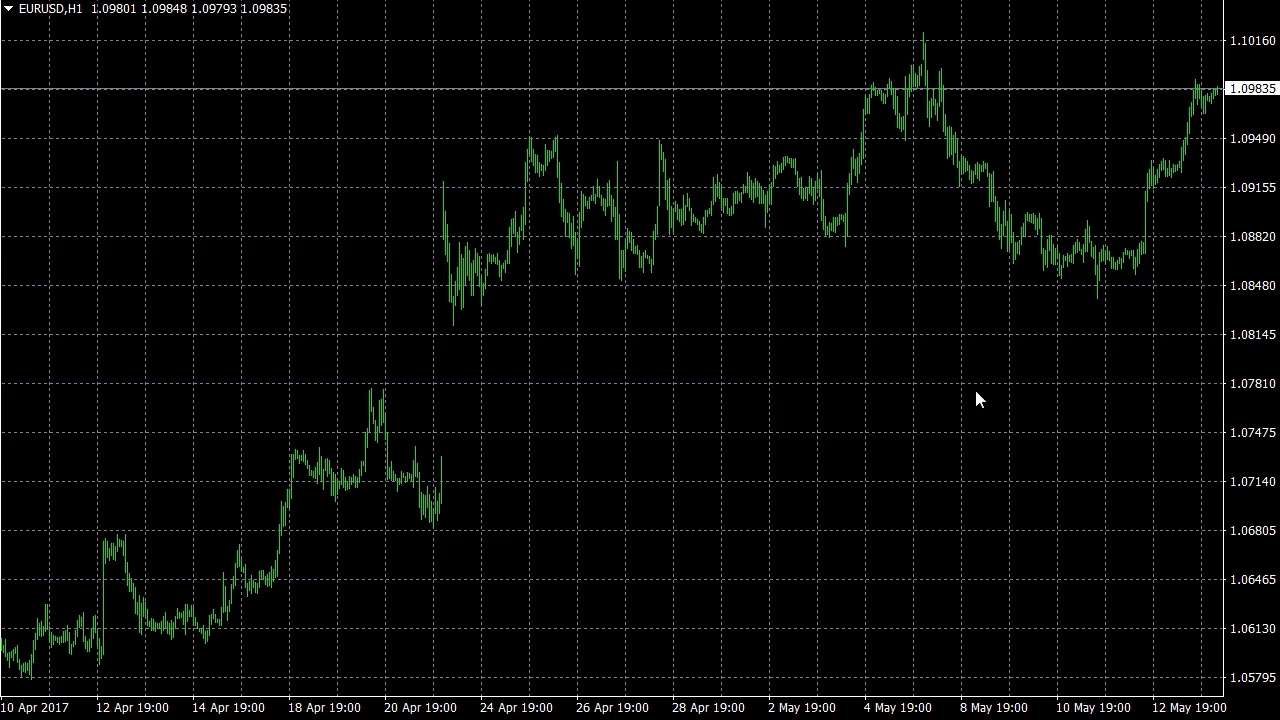
right_click(699, 320)
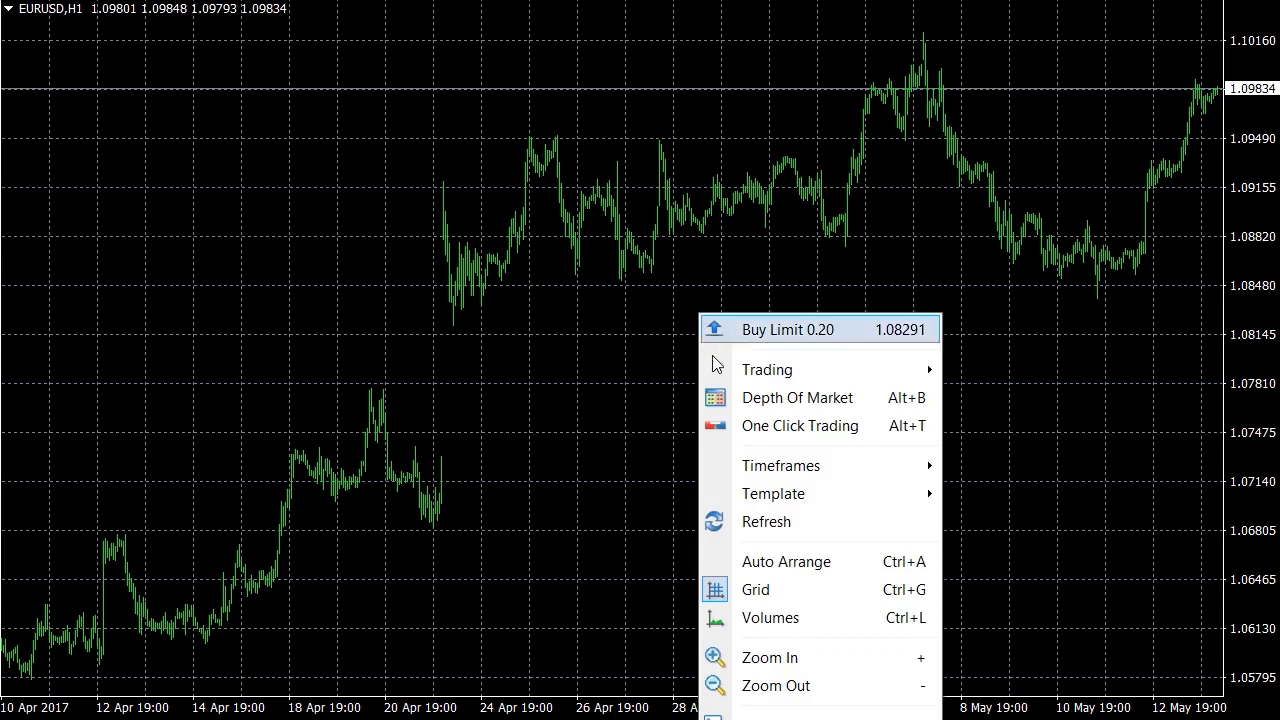
left_click(746, 500)
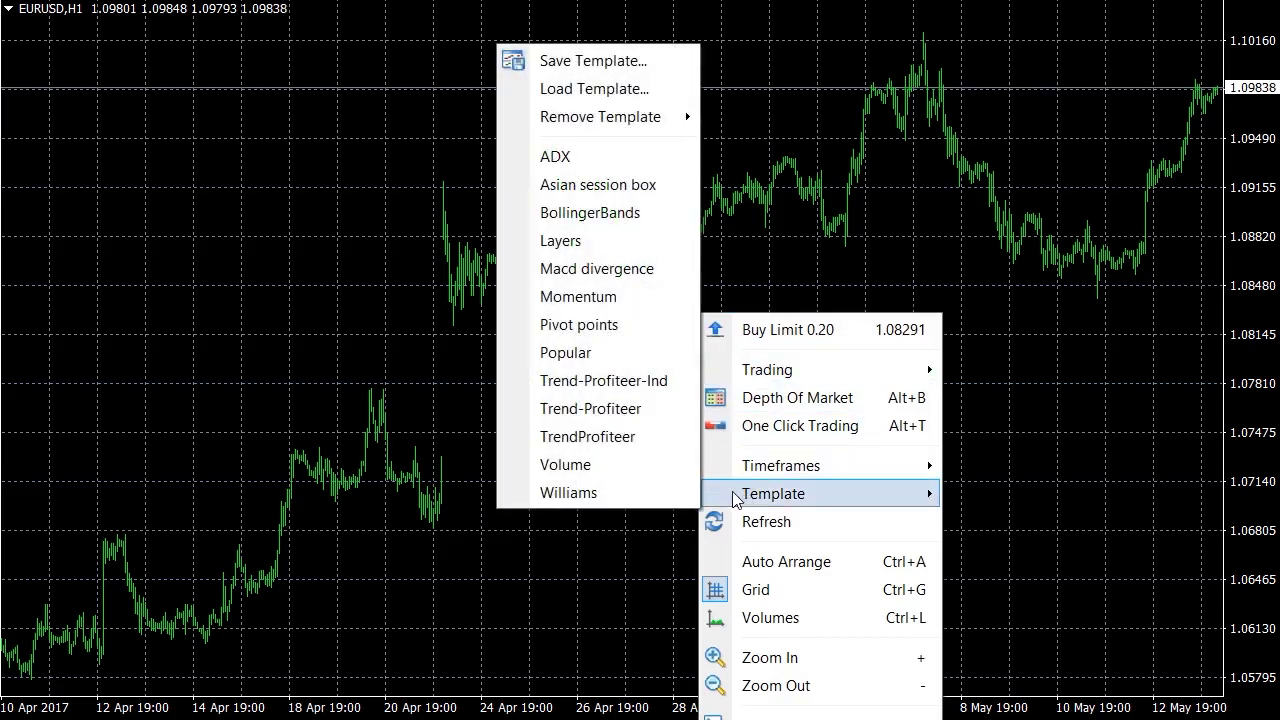
left_click(621, 388)
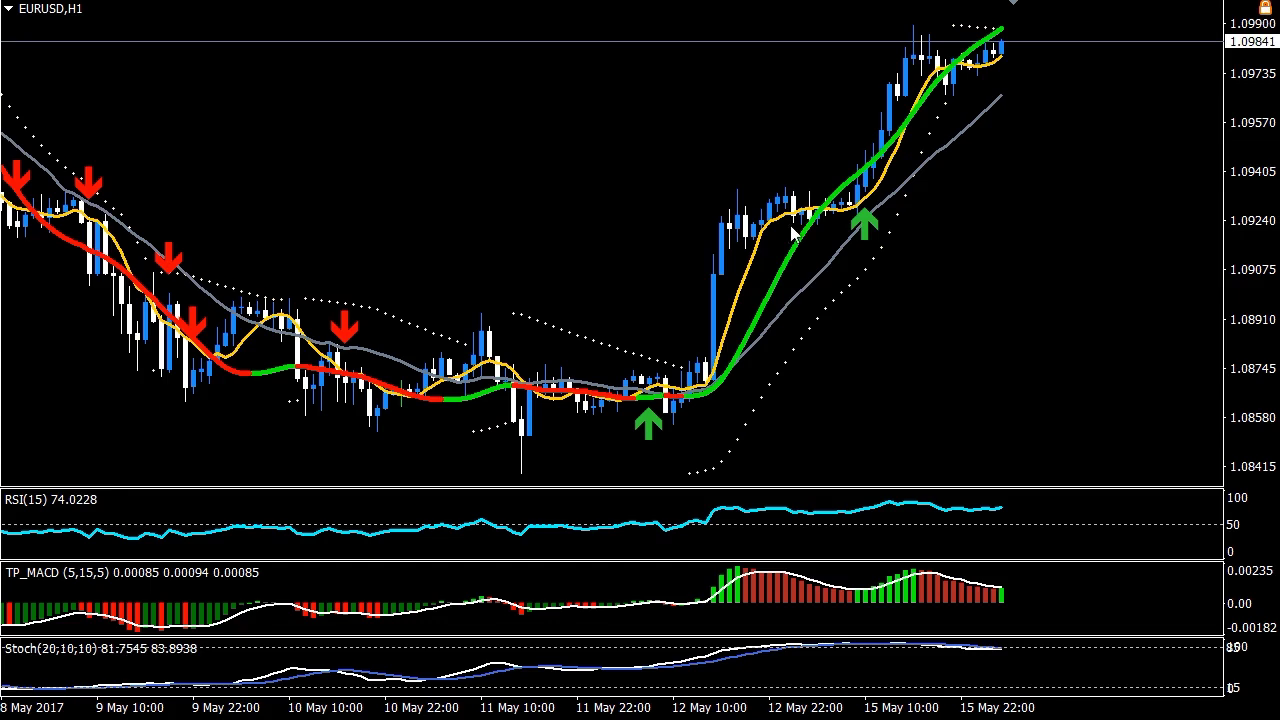
left_click_drag(381, 176, 591, 178)
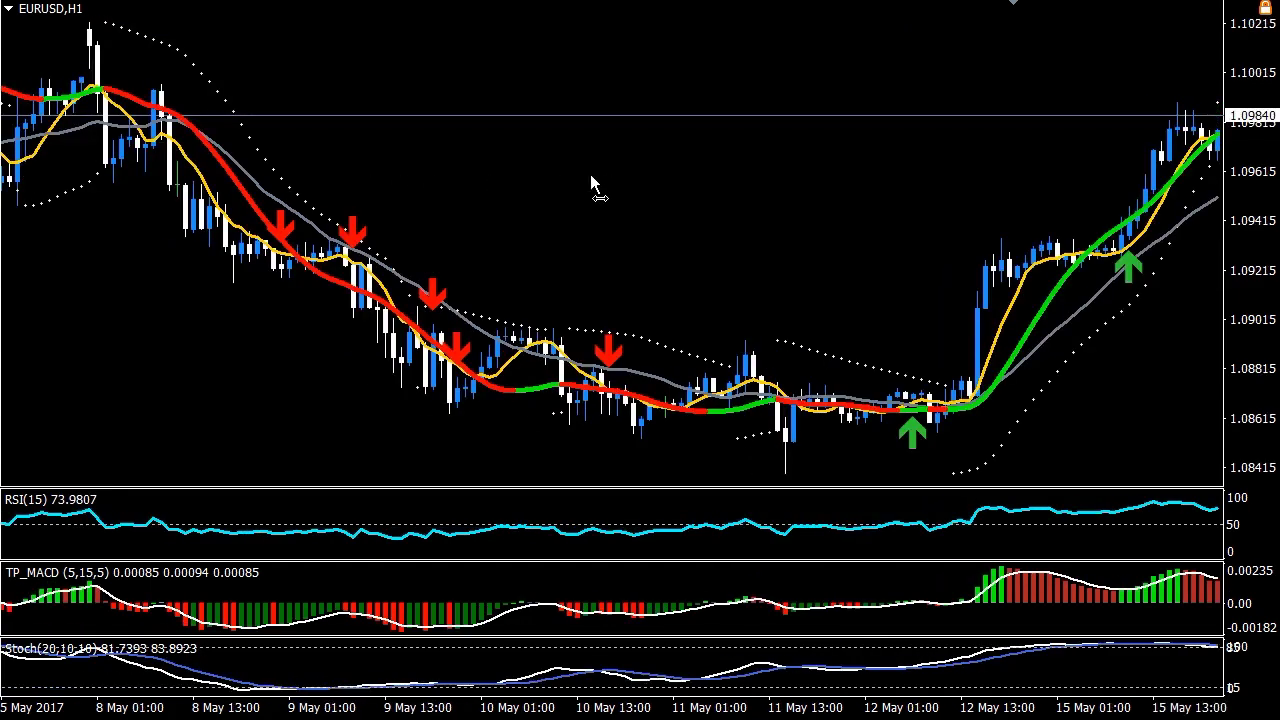
left_click_drag(697, 207, 437, 193)
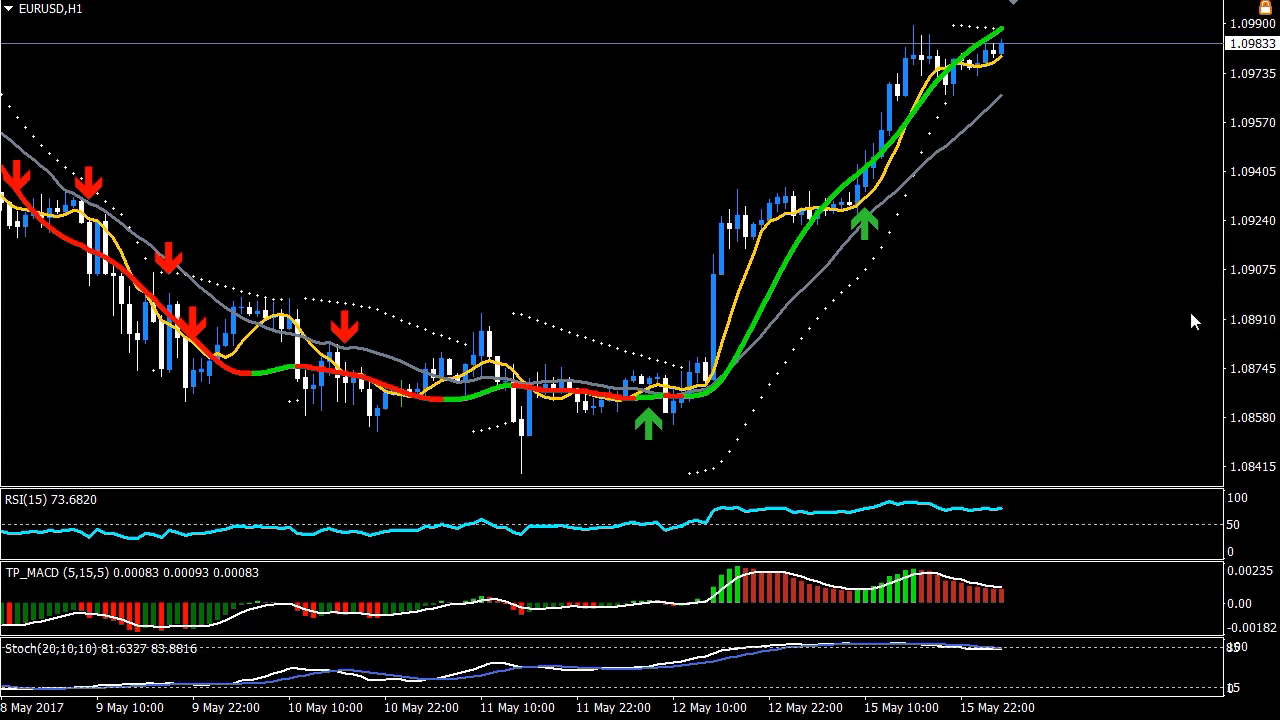
Step: Apply the Trend-Profiteer template to the EURUSD H1 chart
right_click(932, 257)
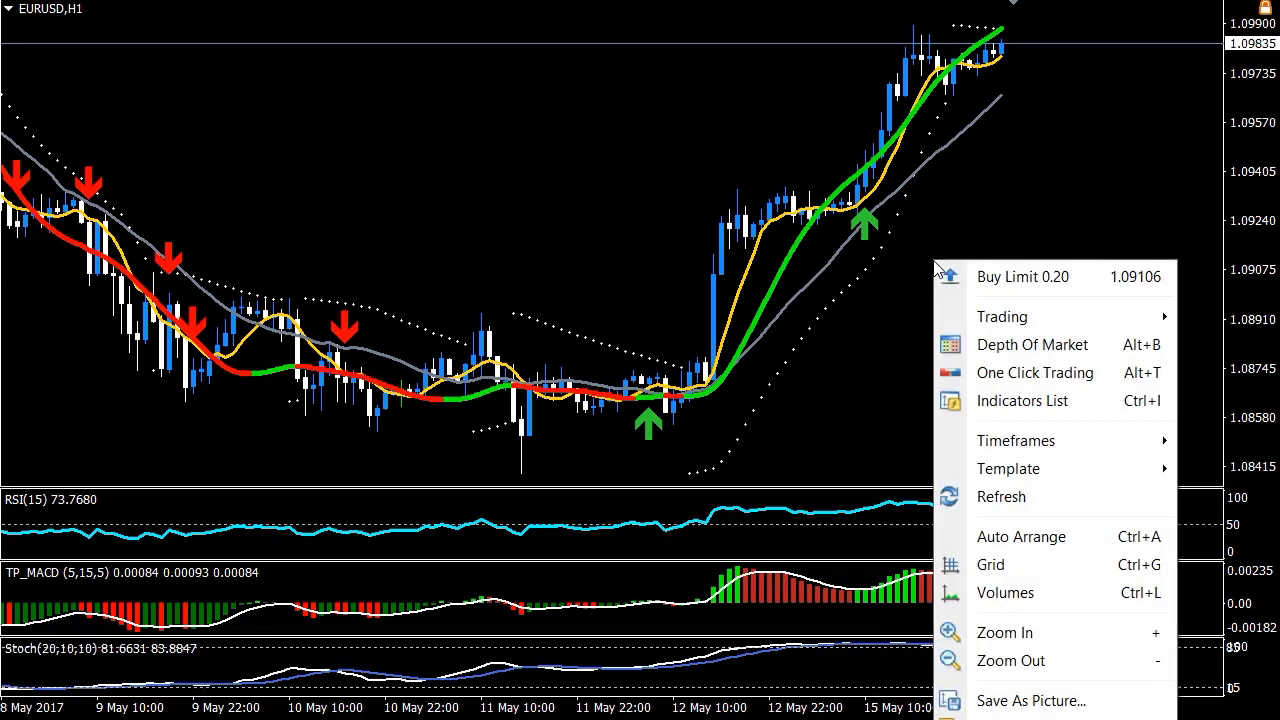
left_click(1003, 472)
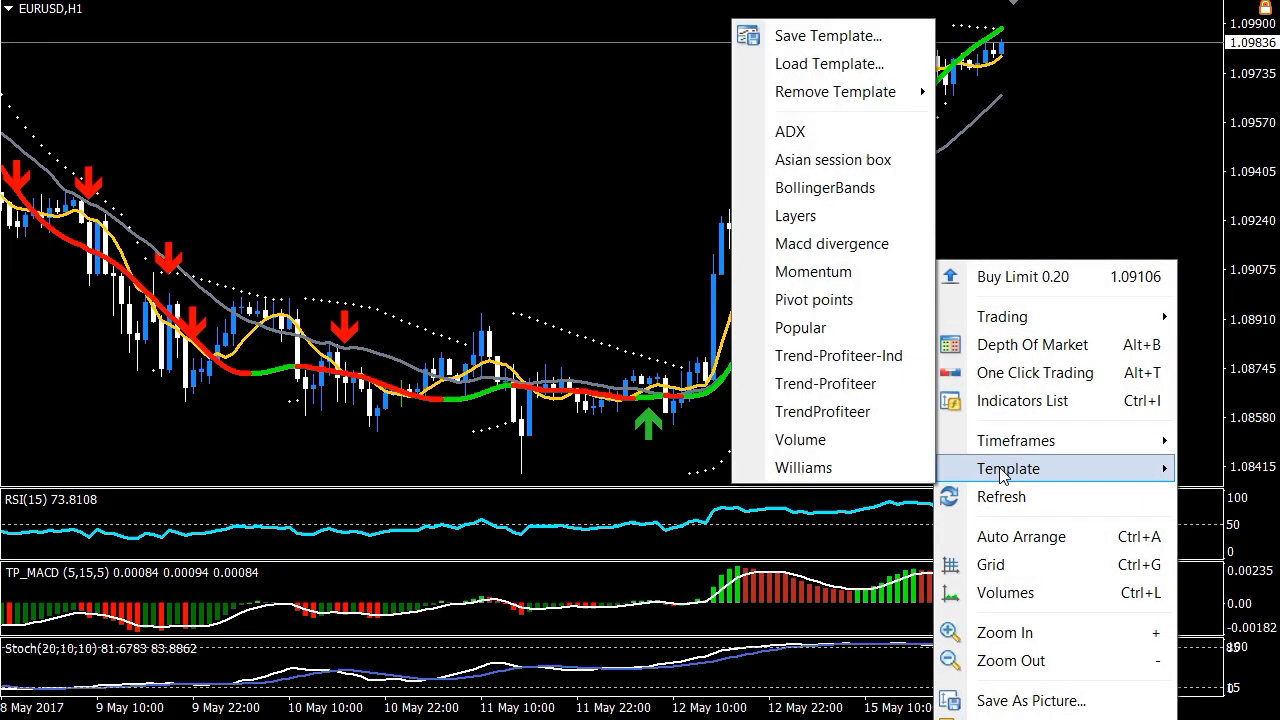
left_click(860, 388)
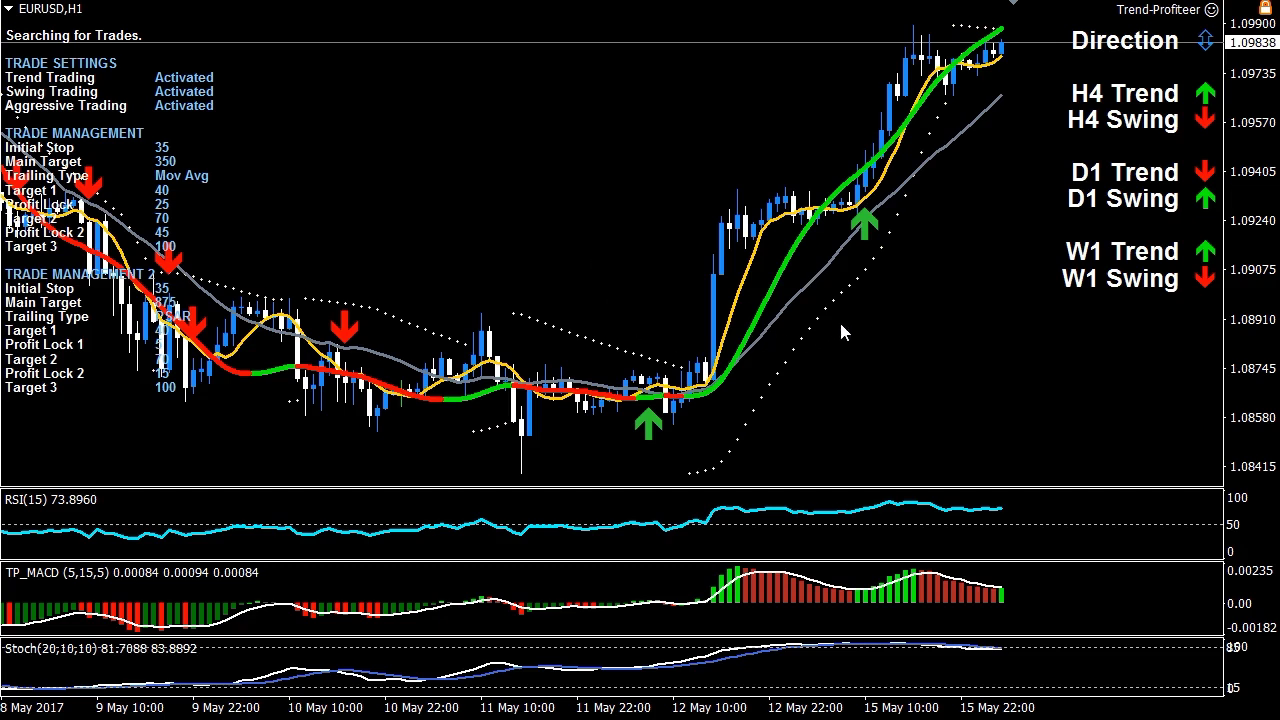
Step: Check the EURUSD chart's indicators list for the Trend-Profiteer-Ind indicator and close the list
right_click(376, 113)
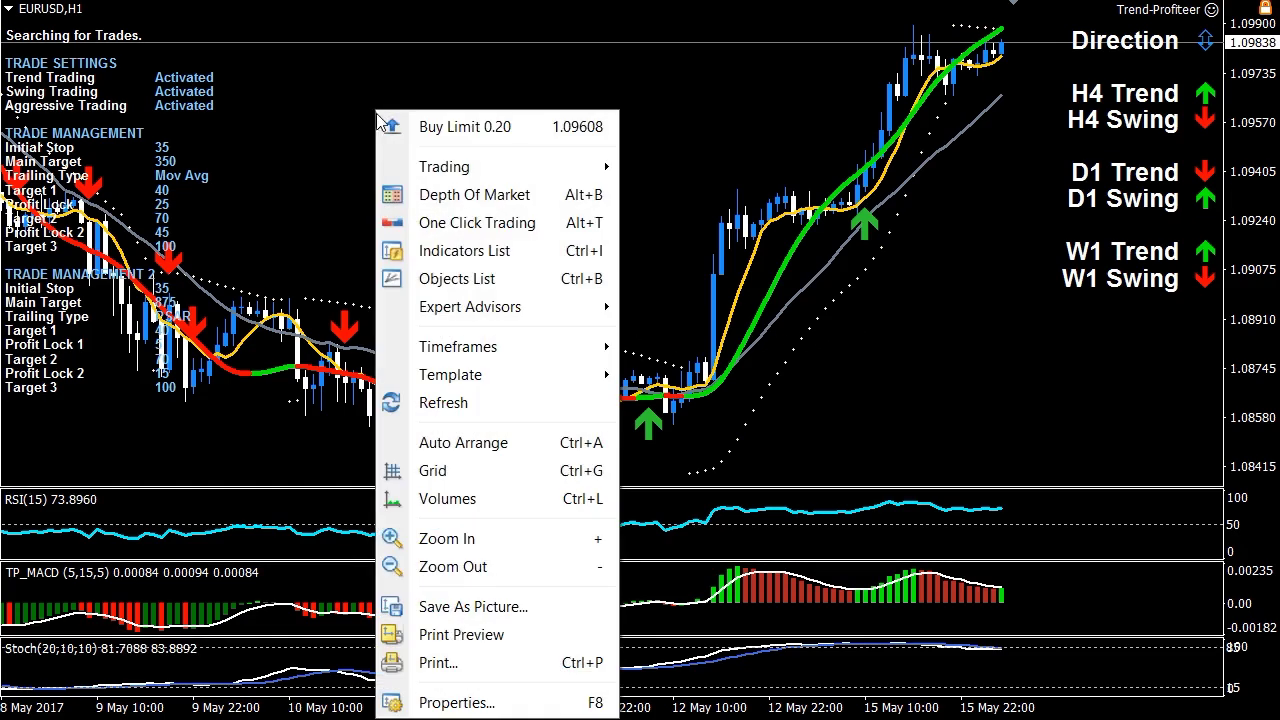
left_click(437, 251)
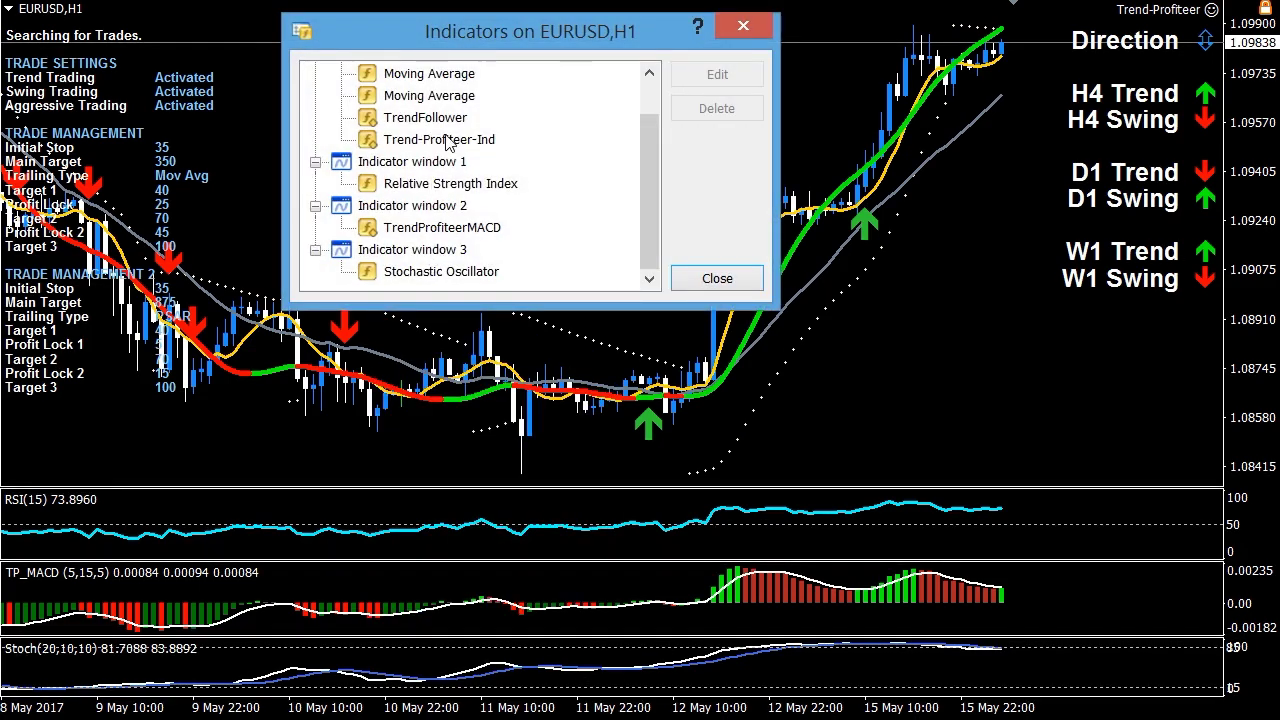
left_click(450, 140)
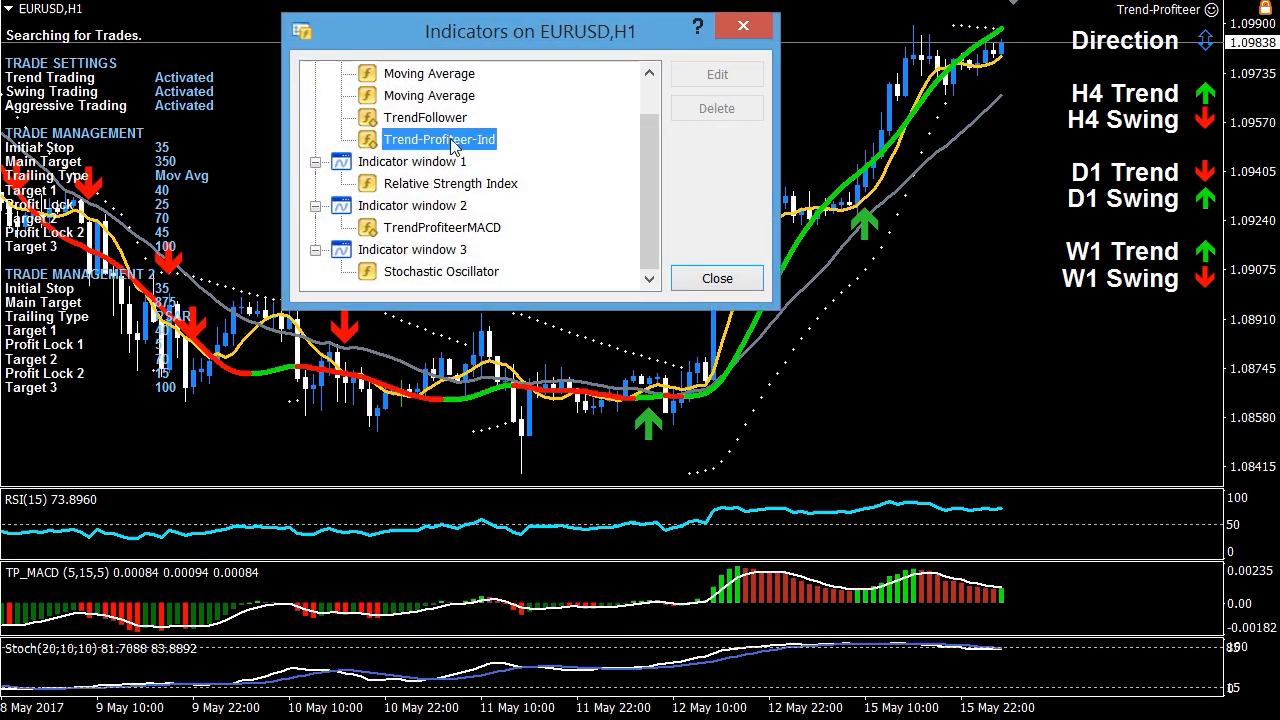
left_click(748, 30)
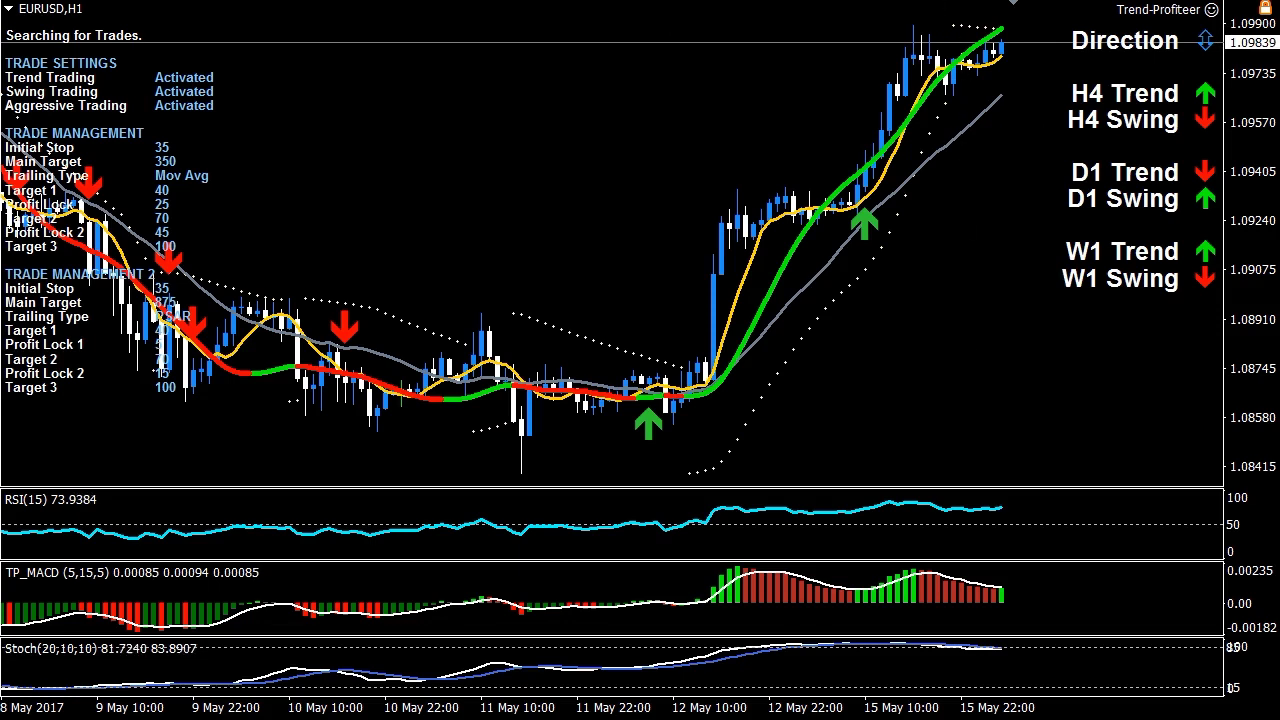
Step: Switch the EURUSD chart's timeframe to 4 Hours and back to 1 Hour
left_click(905, 1)
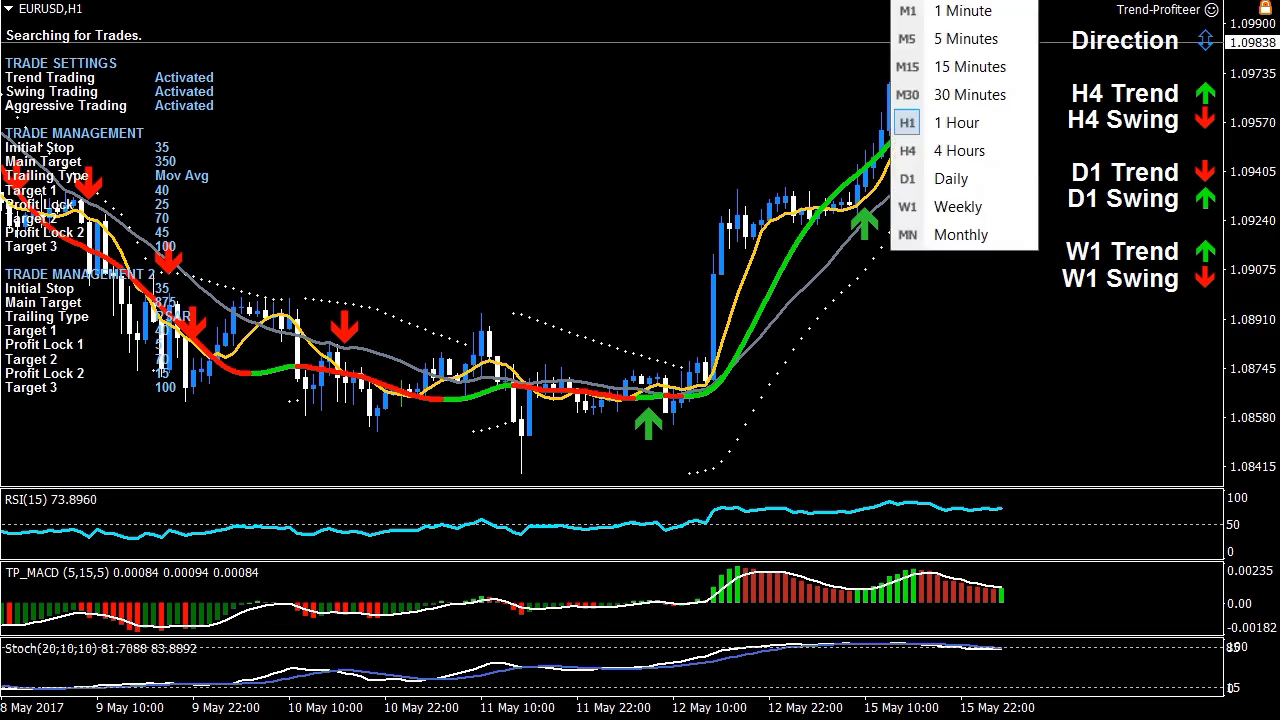
left_click(937, 148)
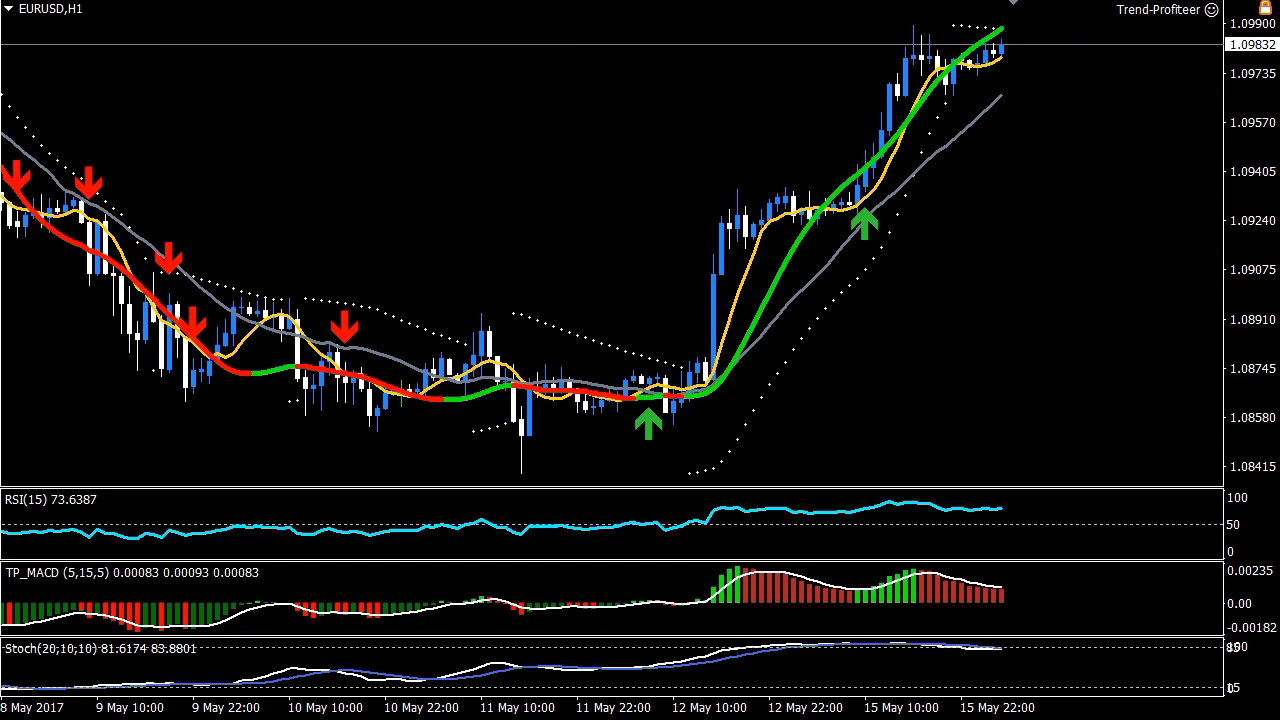
left_click(907, 0)
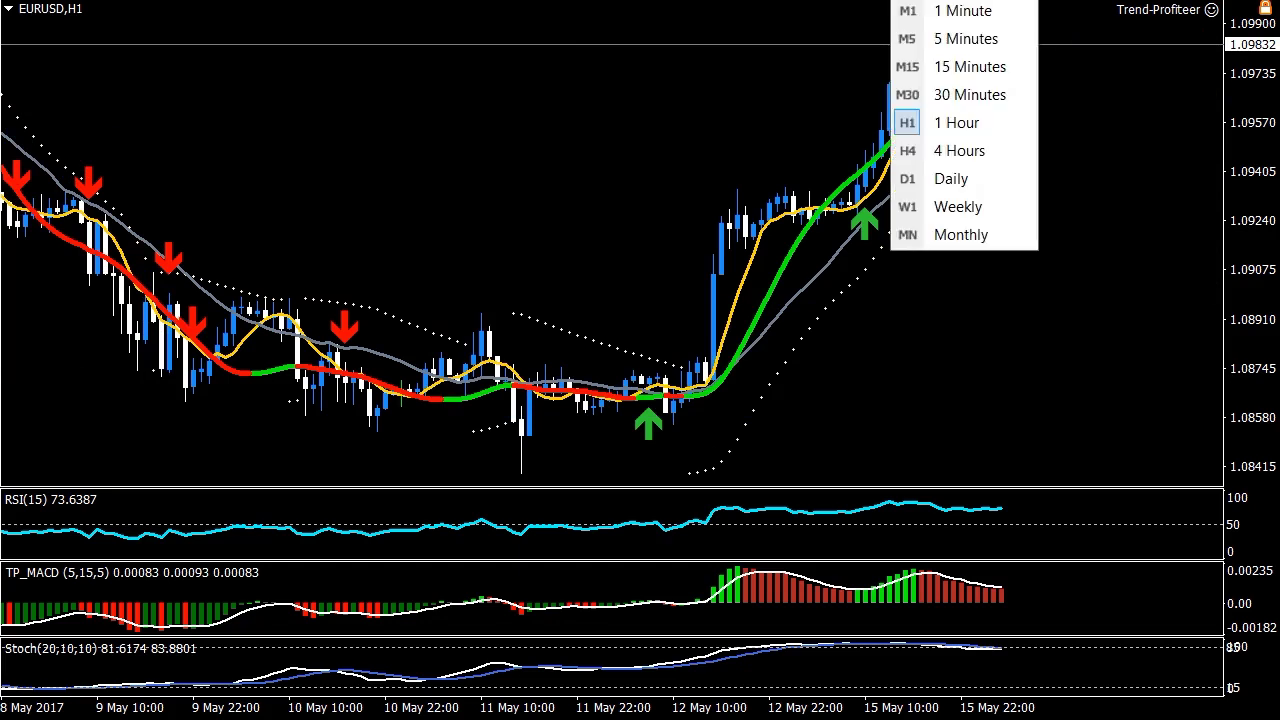
left_click(953, 152)
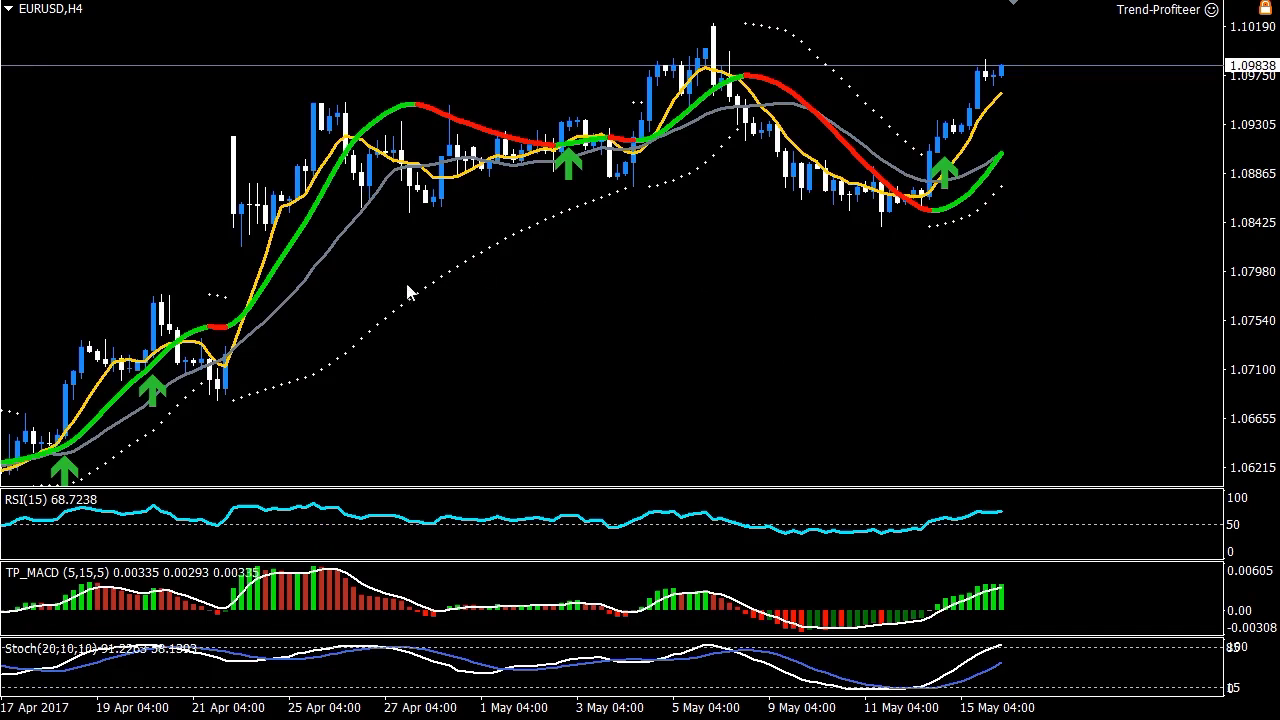
left_click(918, 0)
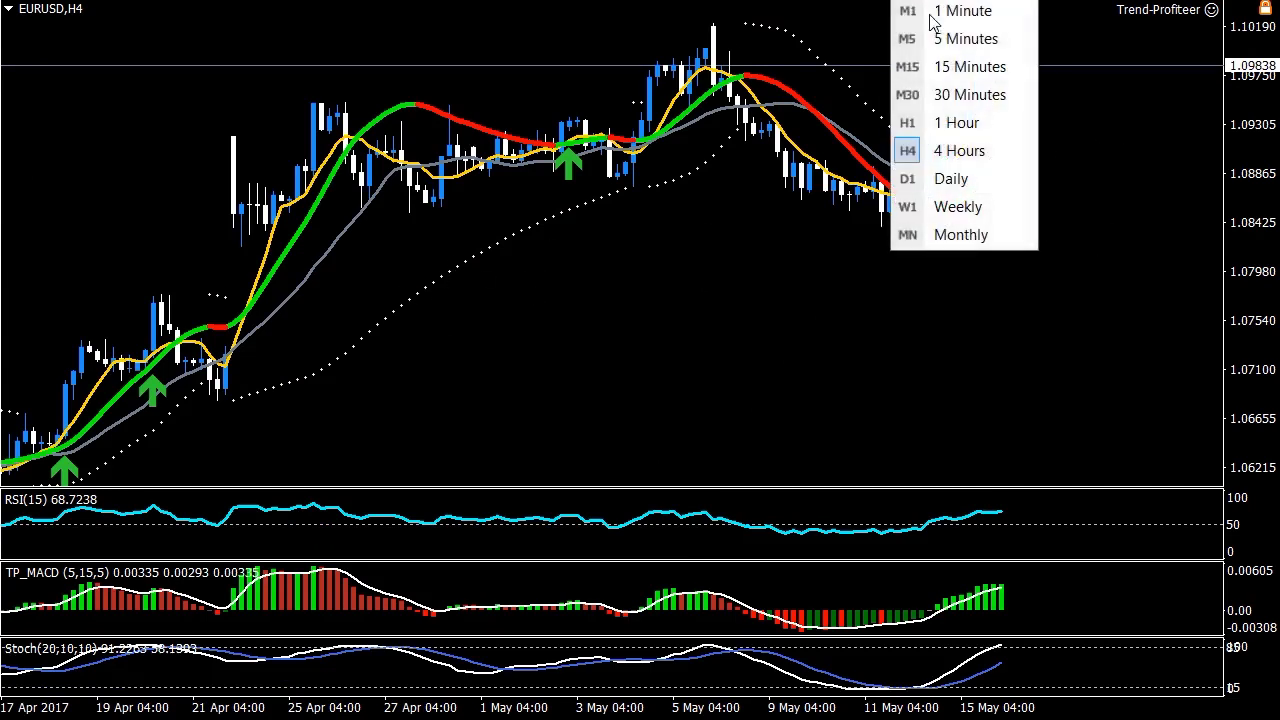
left_click(923, 128)
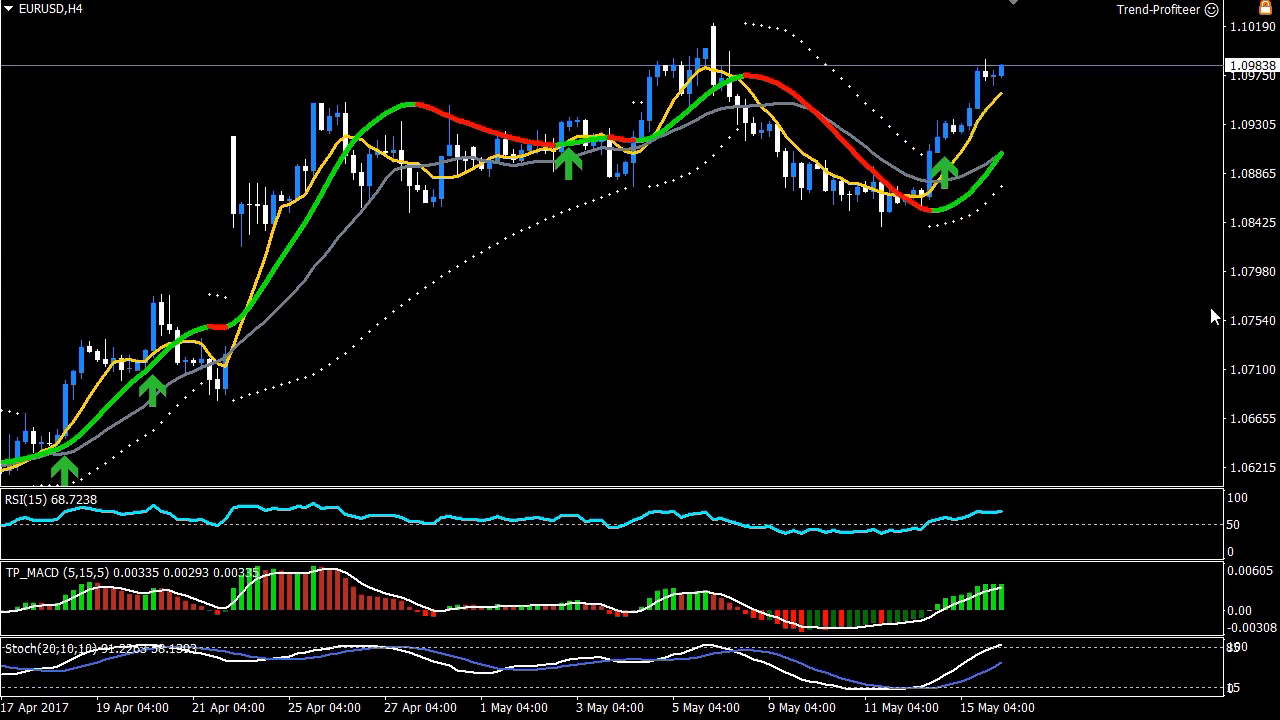